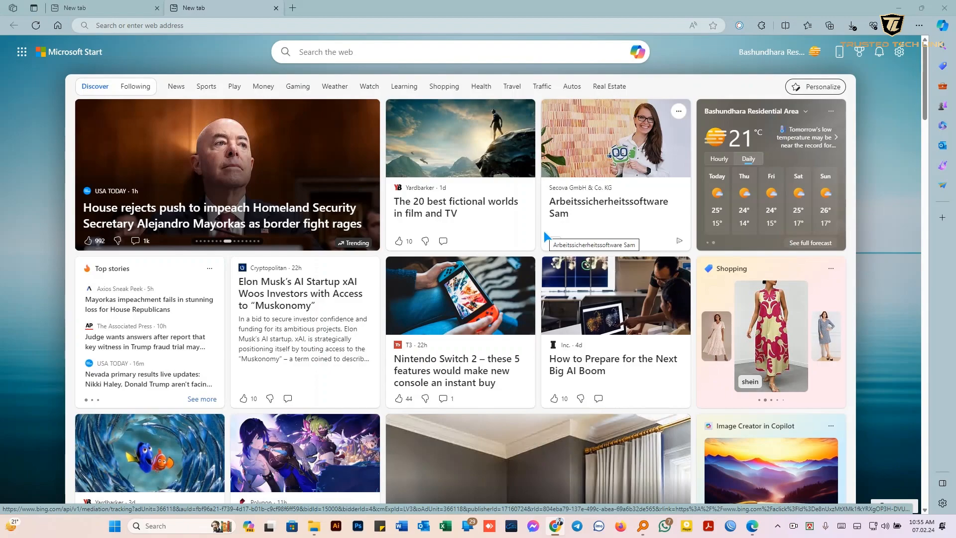
Step: Go to adobe.com, open its sign-in page and place the cursor in the email address field
click(179, 25)
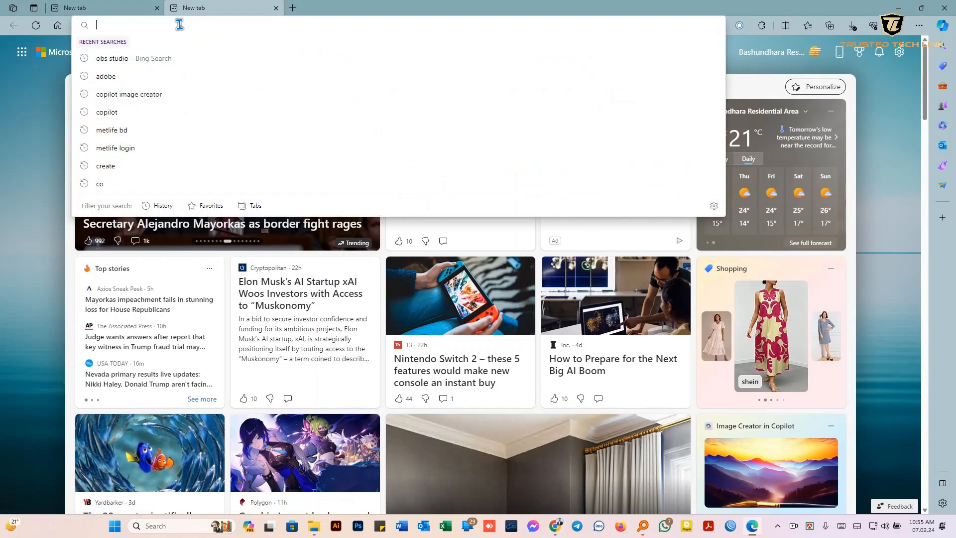
text(adobe.com)
key(Return)
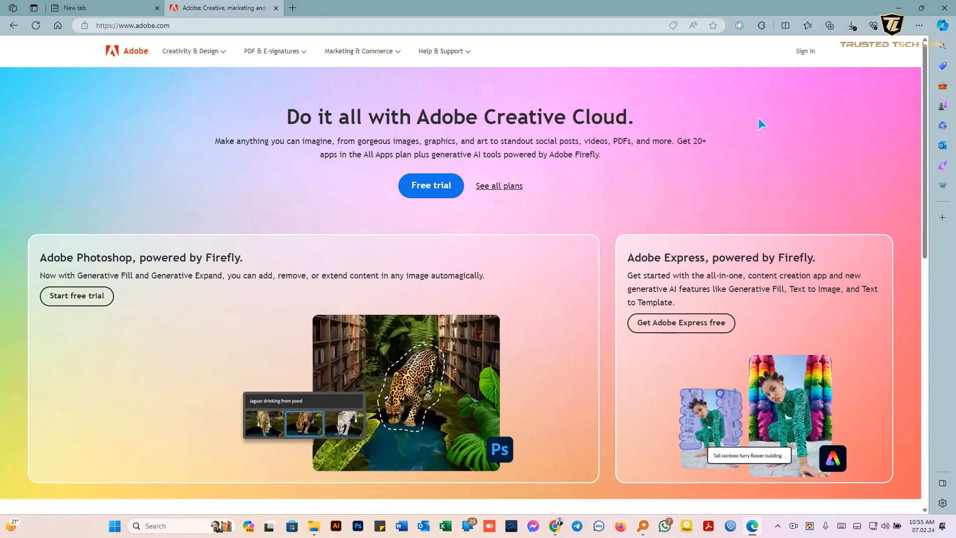
click(806, 54)
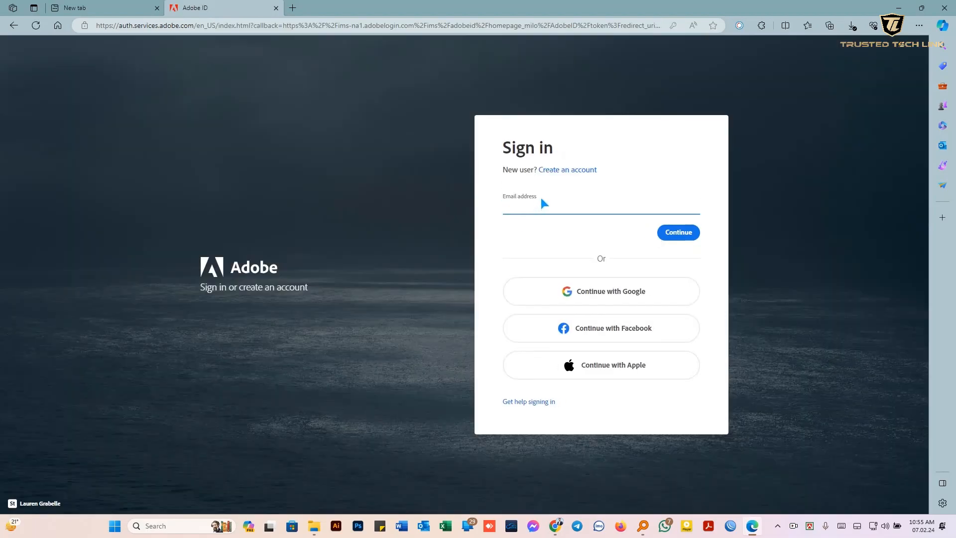
click(527, 206)
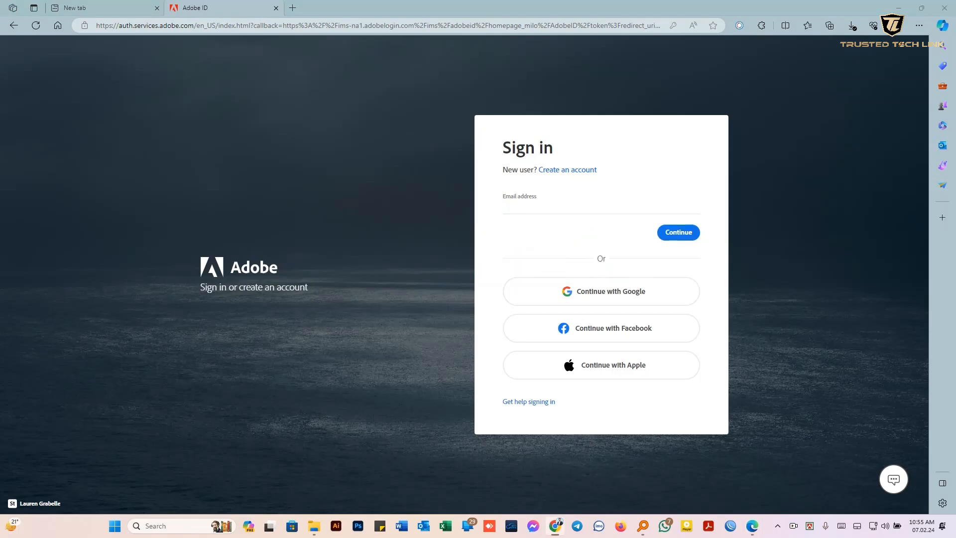
click(528, 154)
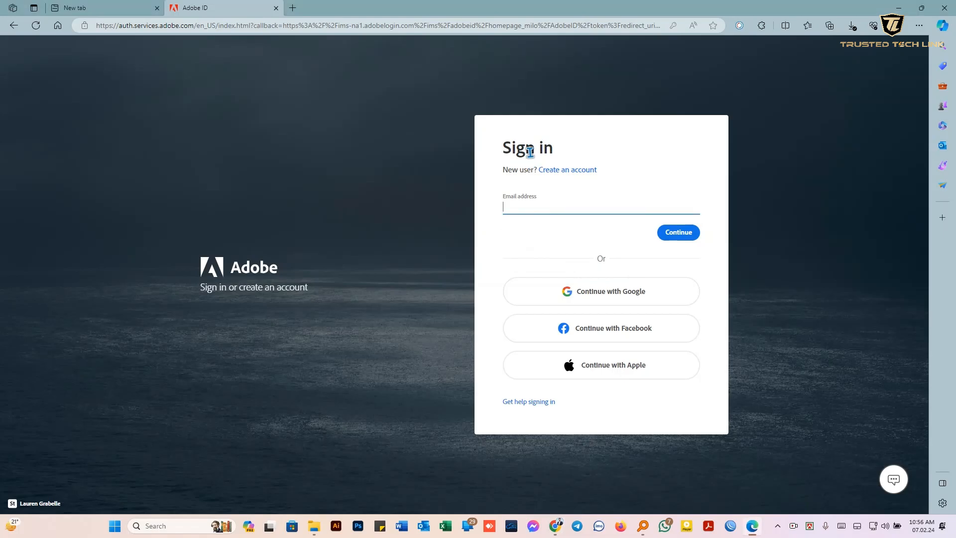
Step: Open the browser's saved passwords from the profile settings and try to view the saved adobe.com accounts
click(918, 25)
click(803, 293)
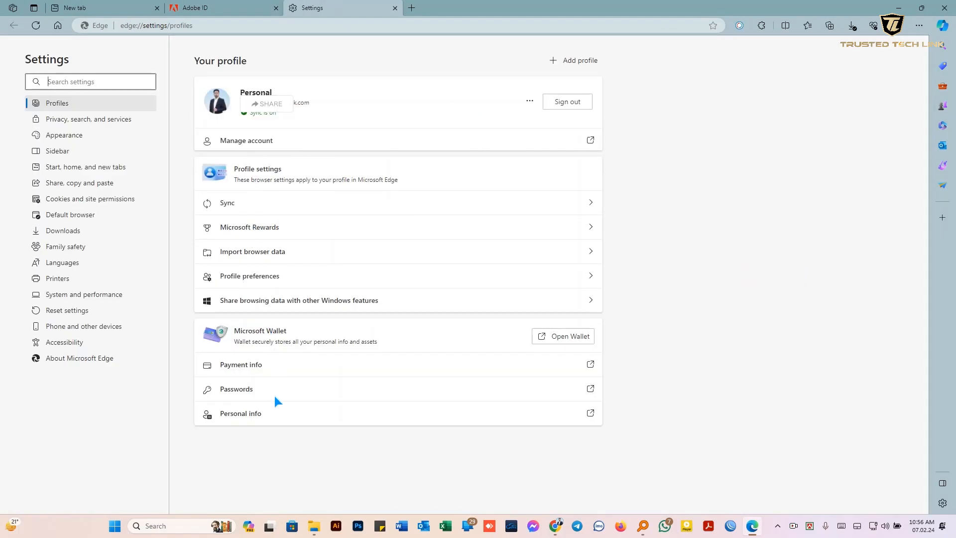
click(277, 392)
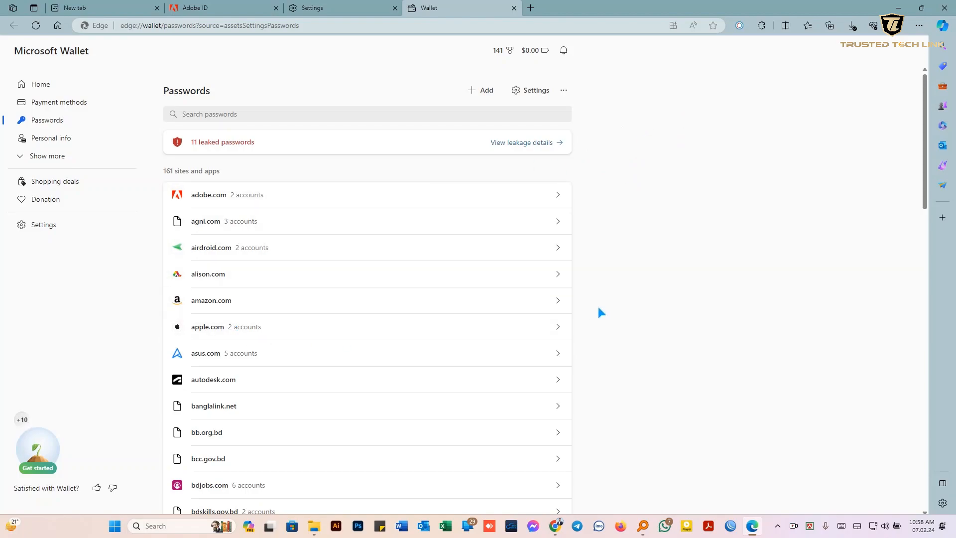
click(529, 196)
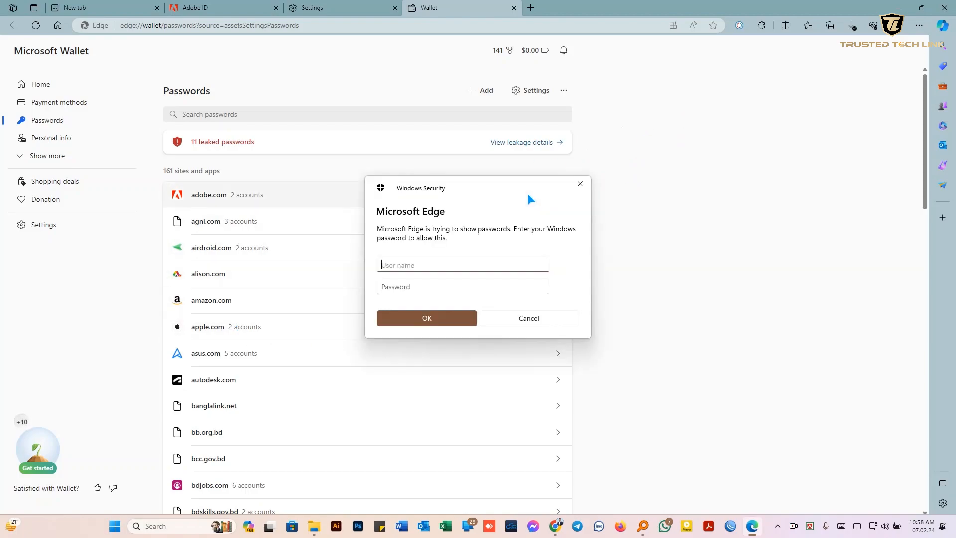
click(579, 184)
Step: Look through the saved password list and export all the saved passwords
scroll(503, 226, down, 4)
scroll(504, 228, up, 4)
click(563, 90)
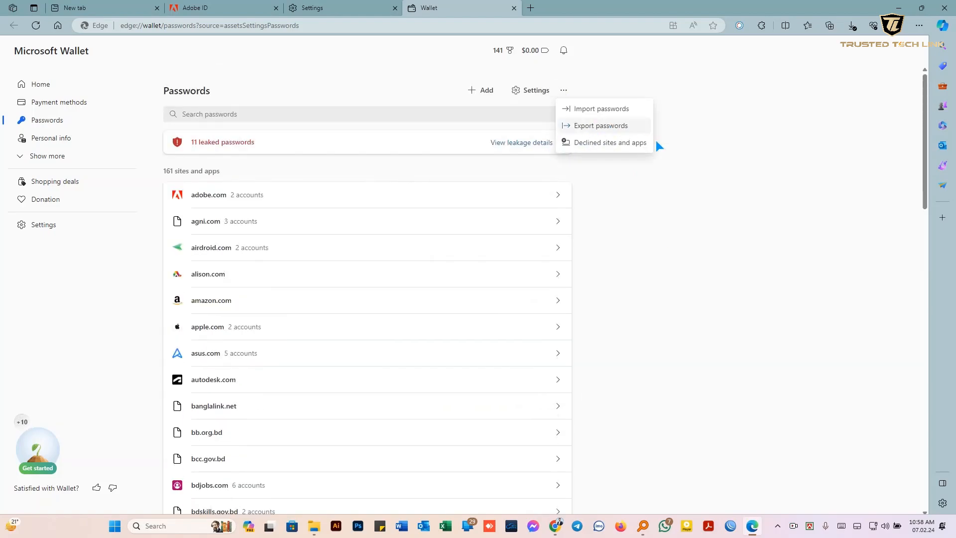
click(591, 128)
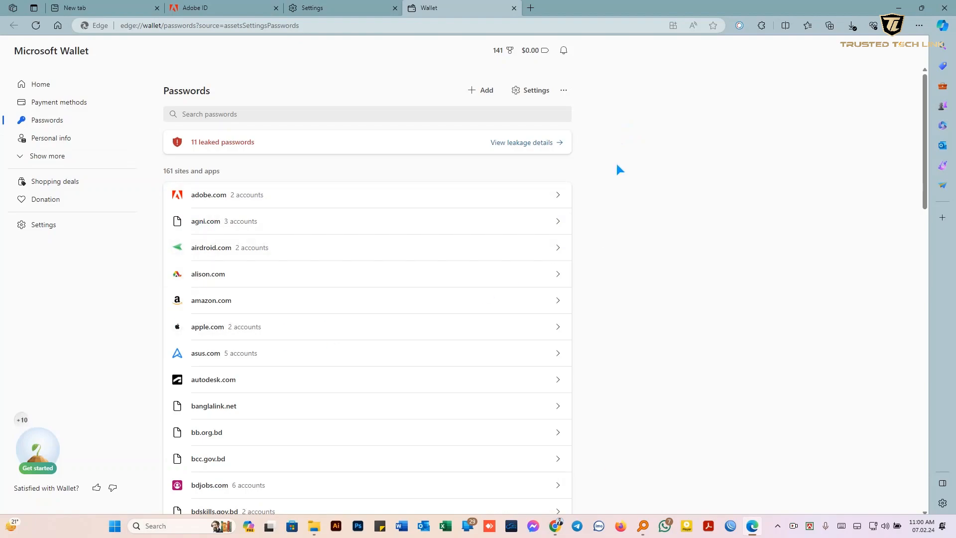
Step: Open the options for clearing browsing data and keep All time as the time range
key(ctrl+shift+Delete)
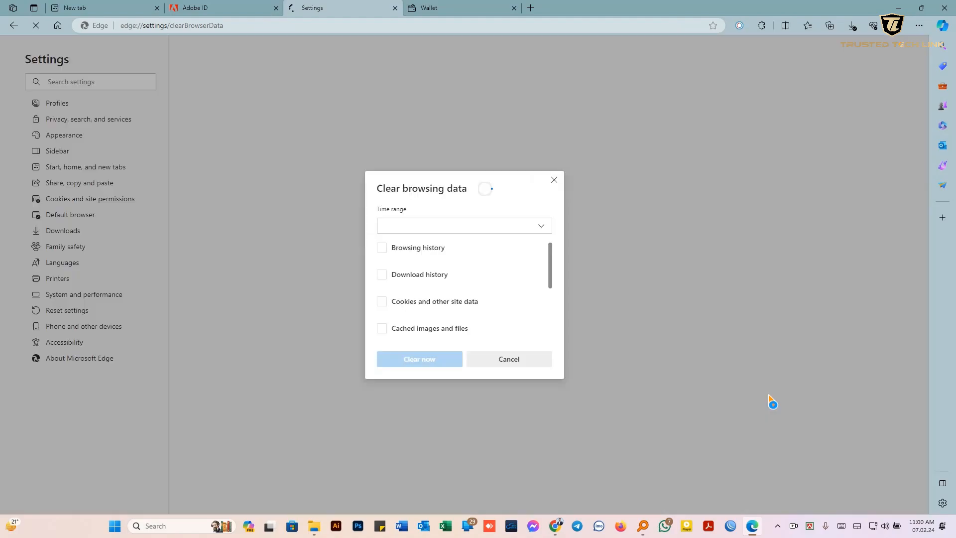
scroll(425, 295, down, 4)
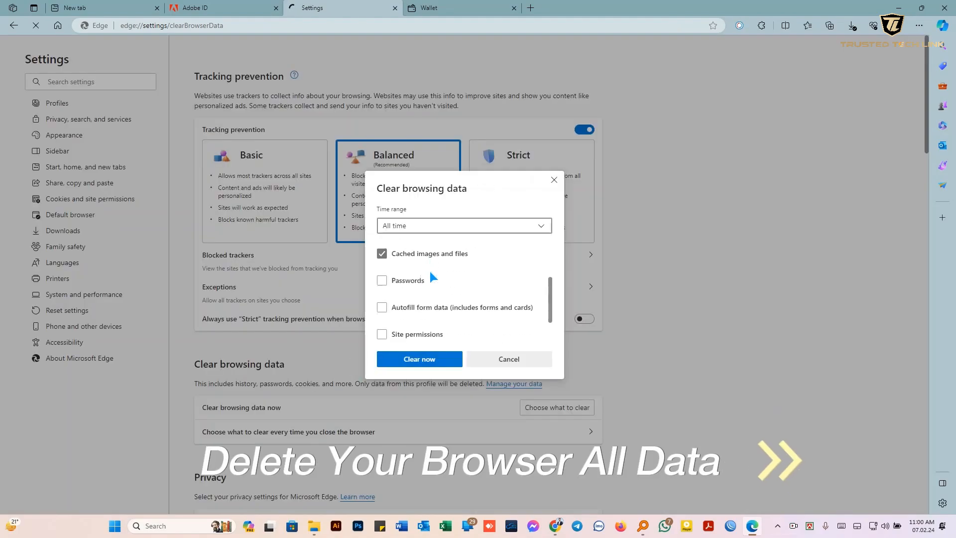
click(437, 224)
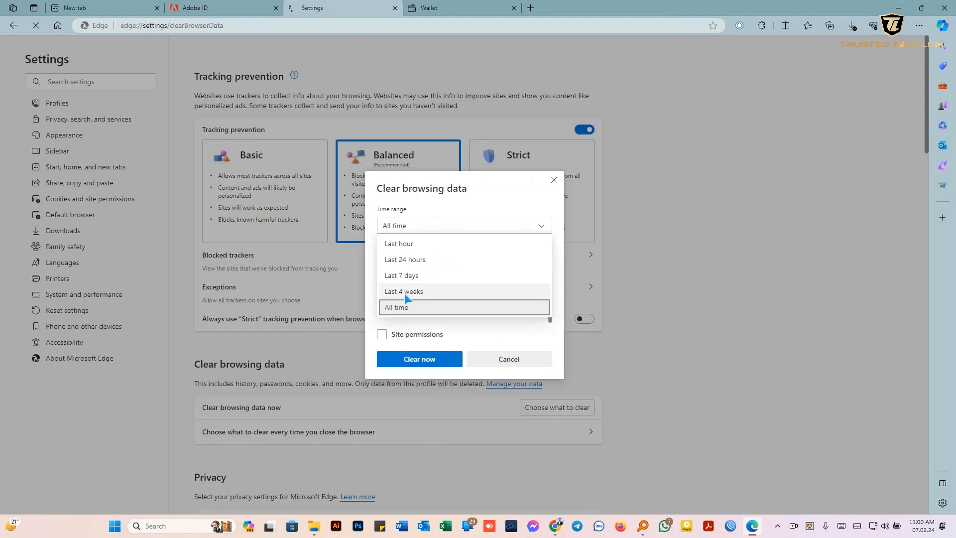
scroll(381, 319, down, 2)
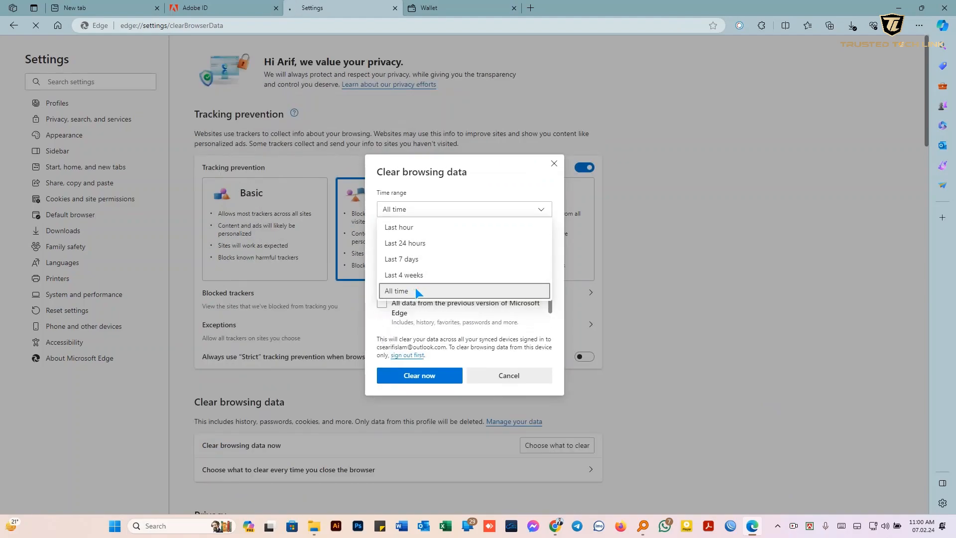
click(556, 276)
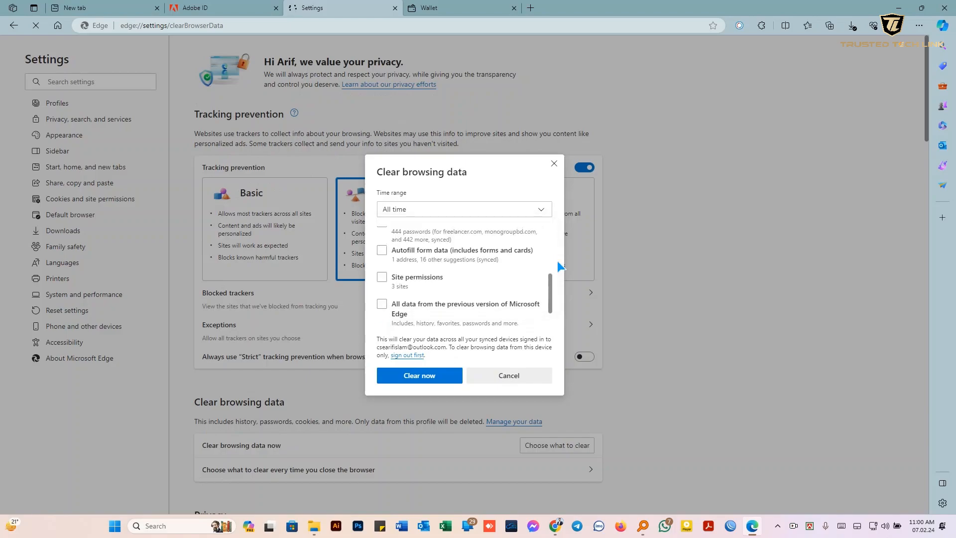
scroll(440, 264, up, 3)
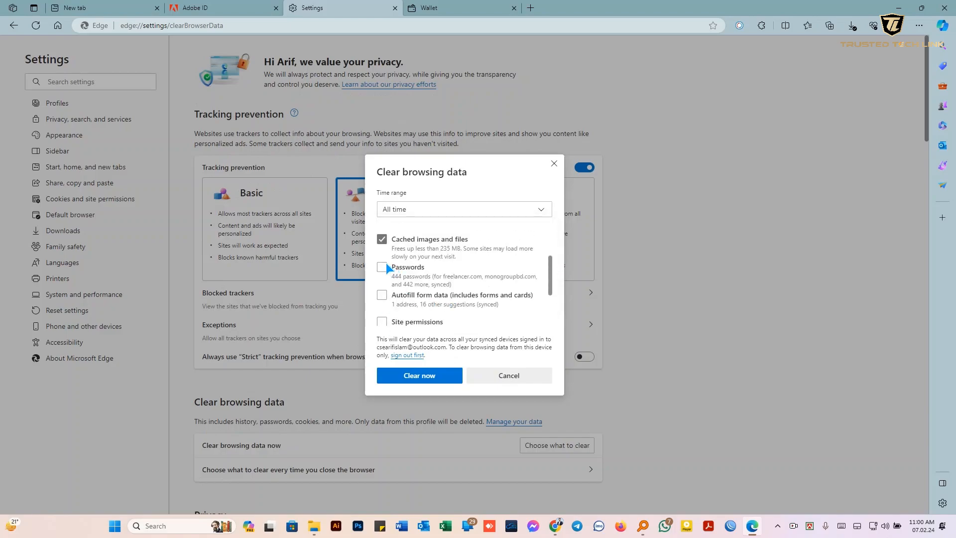
Step: Include passwords, autofill form data, site permissions, previous Edge version data and Media Foundation data, and clear the browsing data
click(382, 266)
click(381, 295)
scroll(473, 309, down, 1)
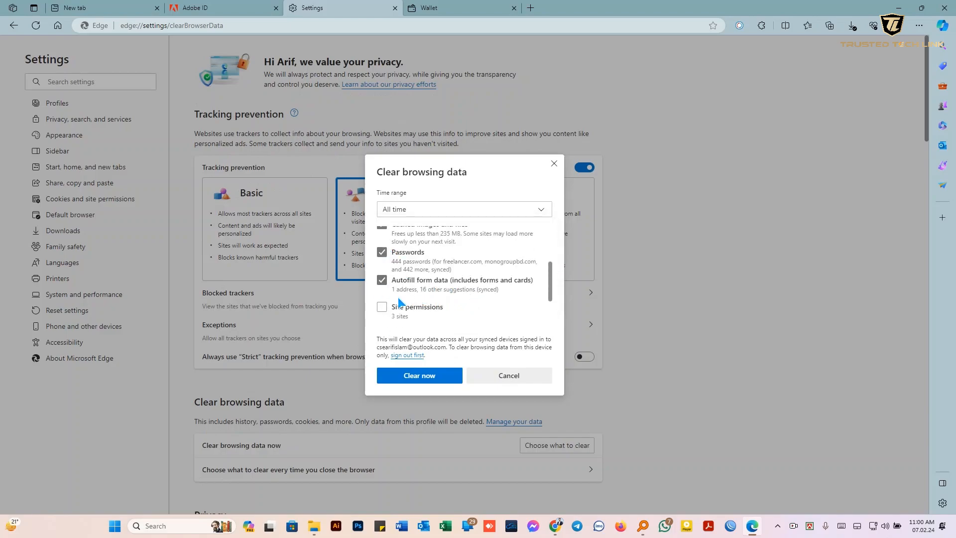
click(382, 308)
scroll(398, 309, down, 1)
click(437, 304)
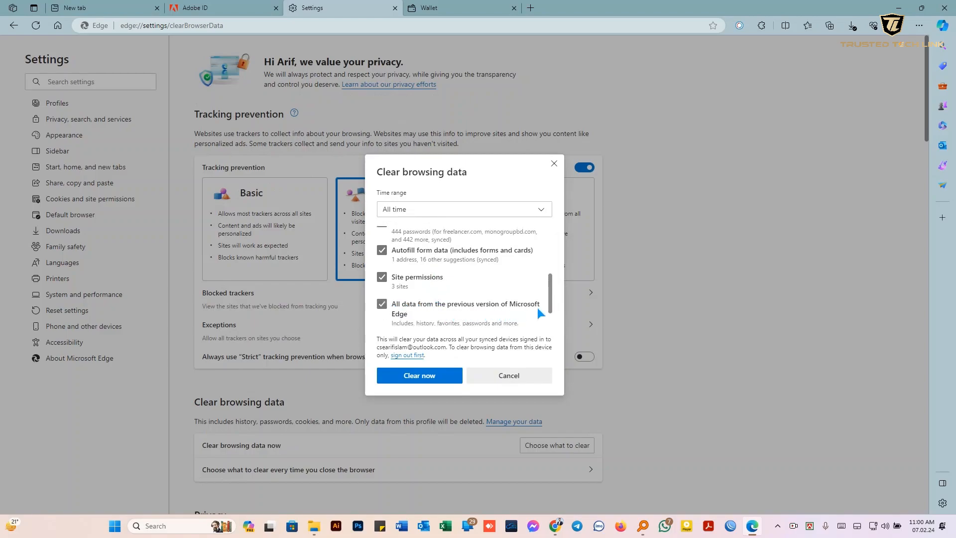
scroll(392, 319, down, 1)
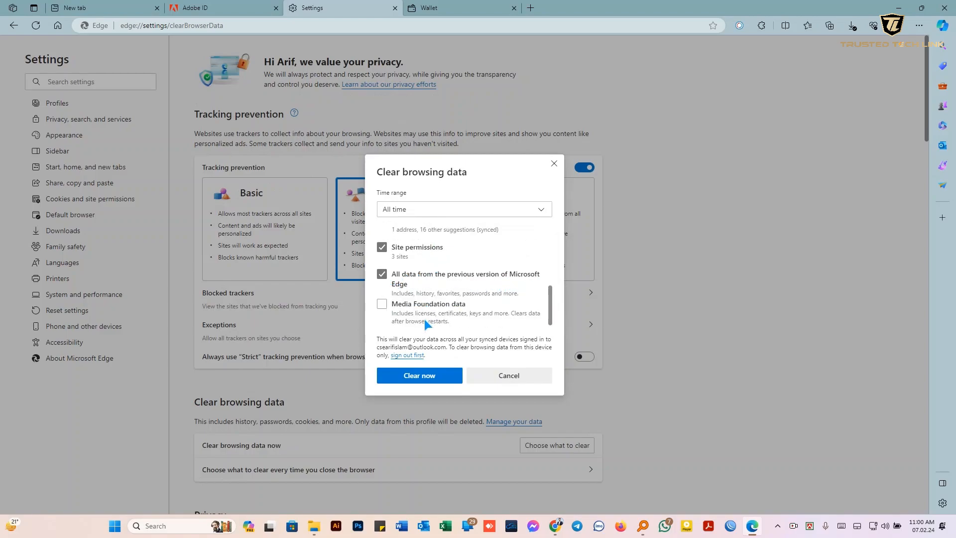
click(380, 304)
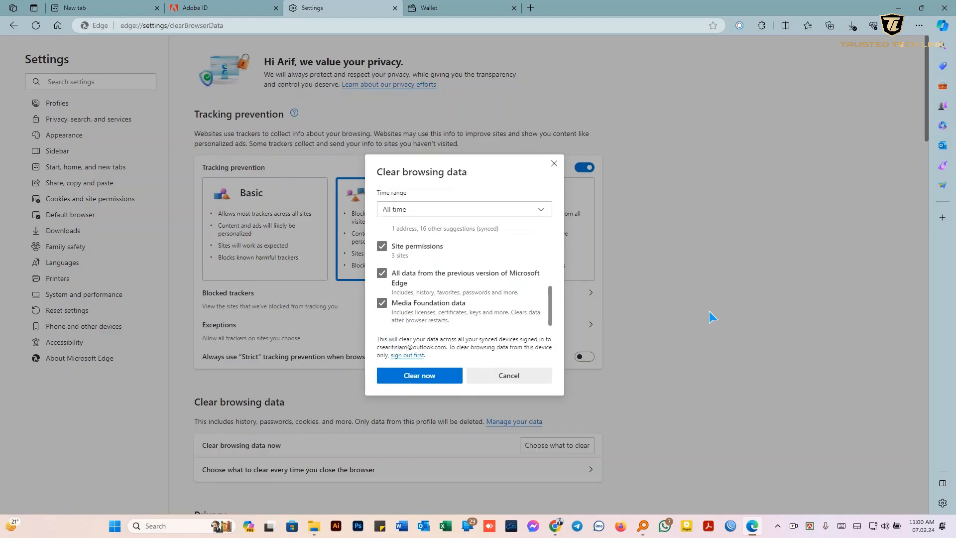
key(alt+Tab)
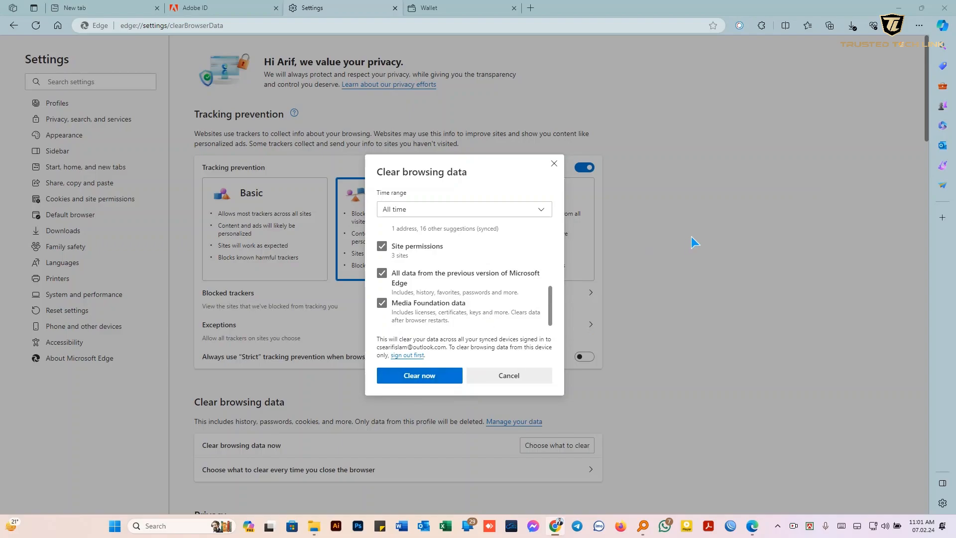
click(415, 379)
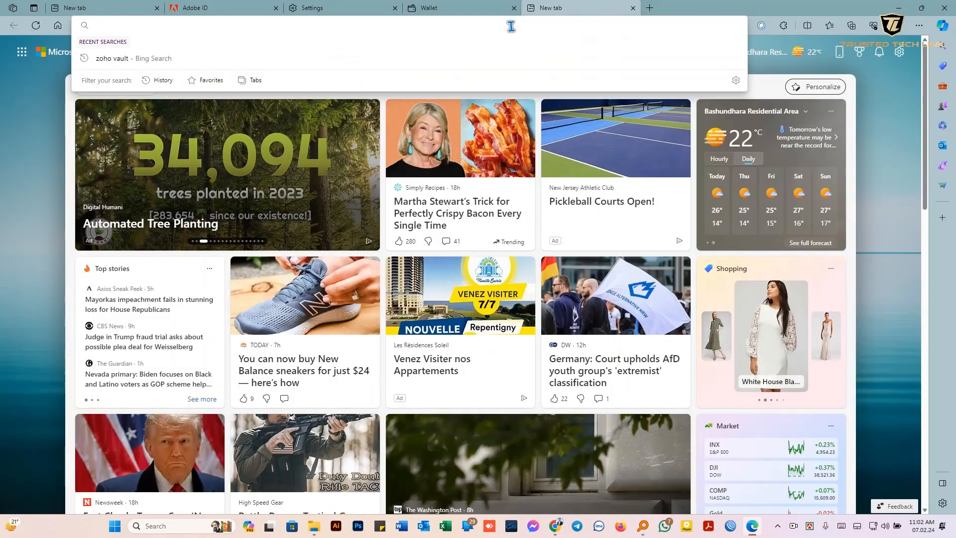
Step: Search the web for "zoho vault extension edge" and open the Zoho Vault page on Microsoft Edge Addons
text(zo)
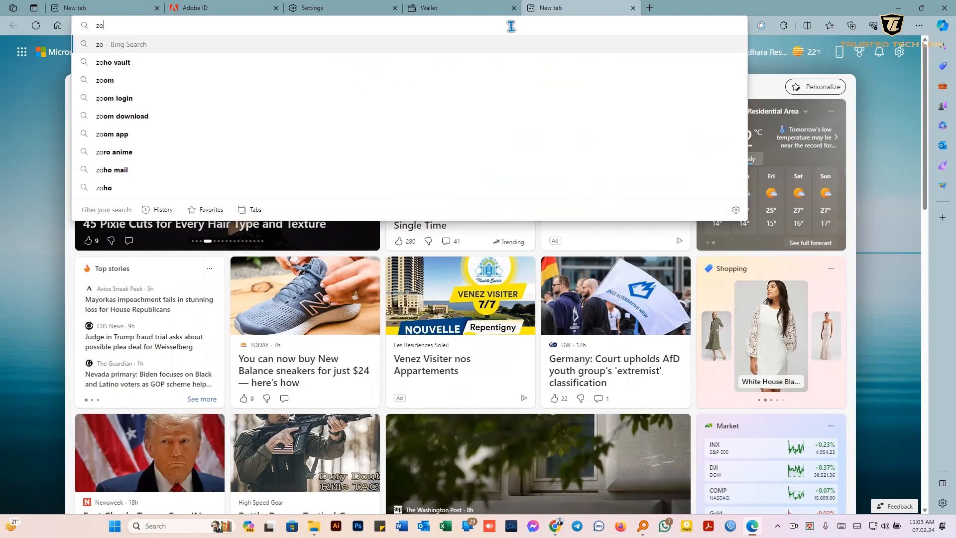
text(ho va)
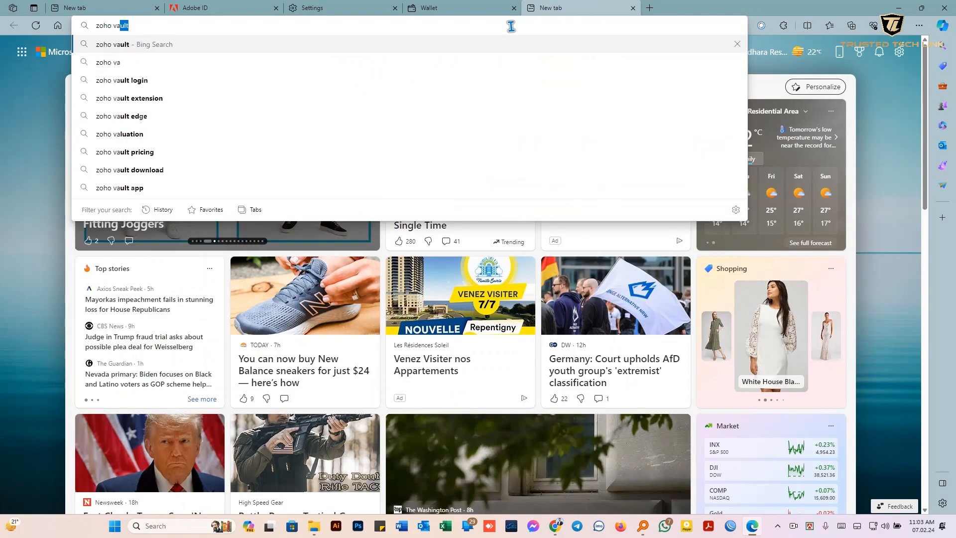
text(ult en)
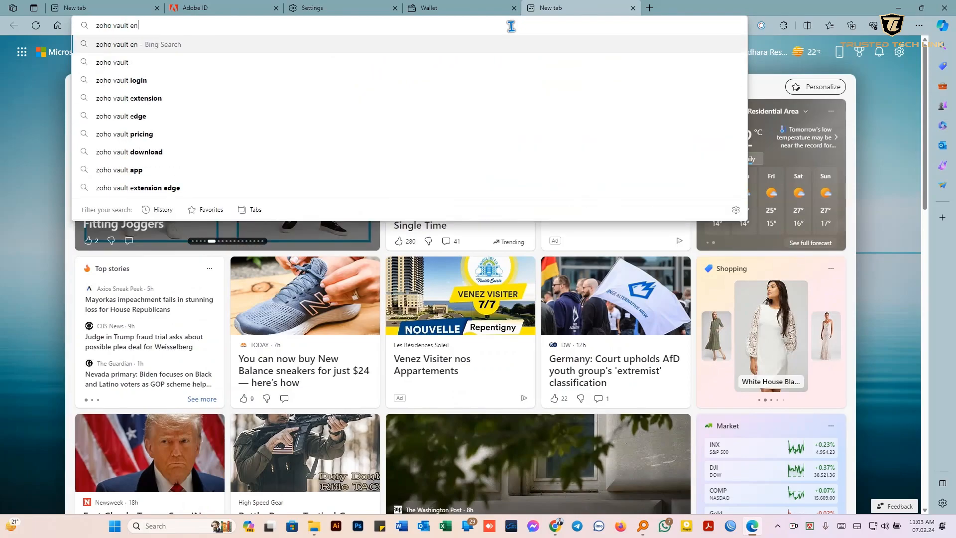
text(ten)
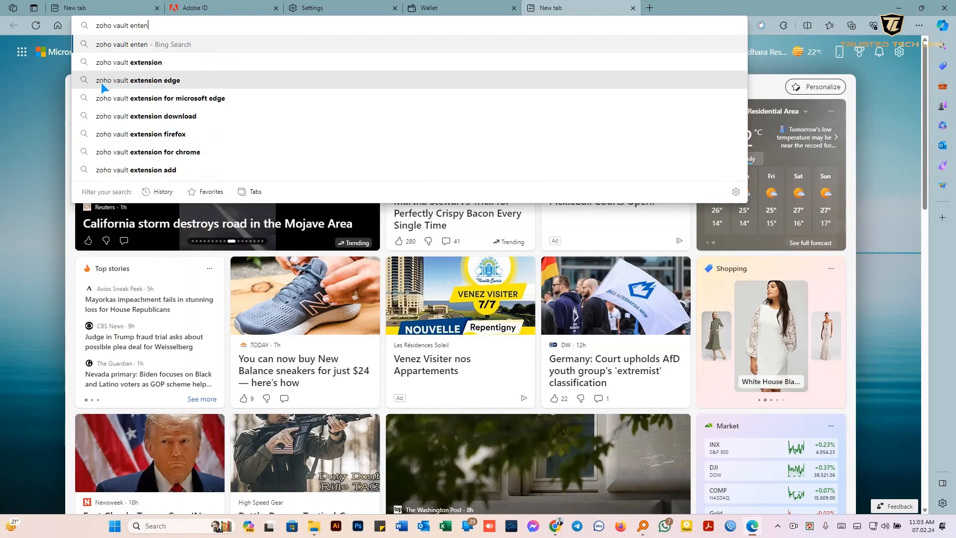
click(169, 82)
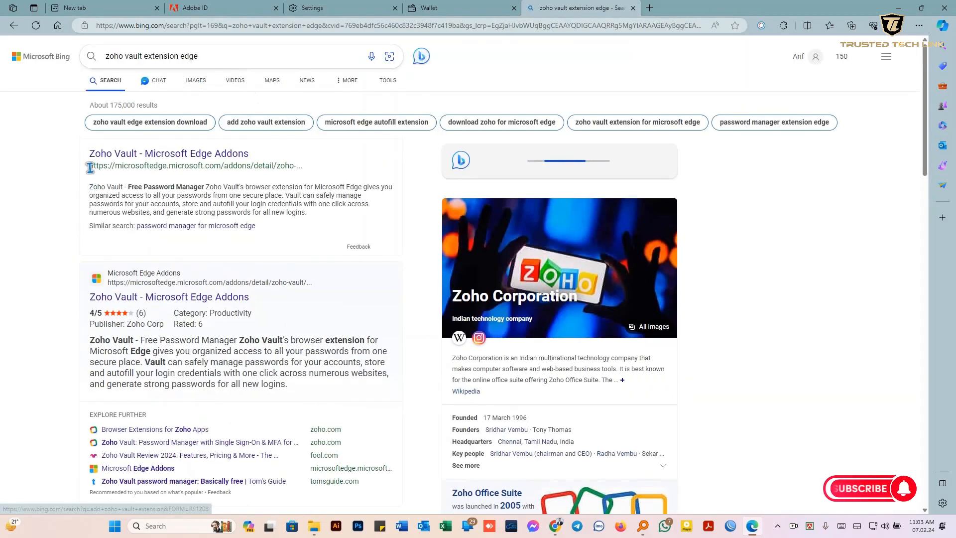
click(188, 154)
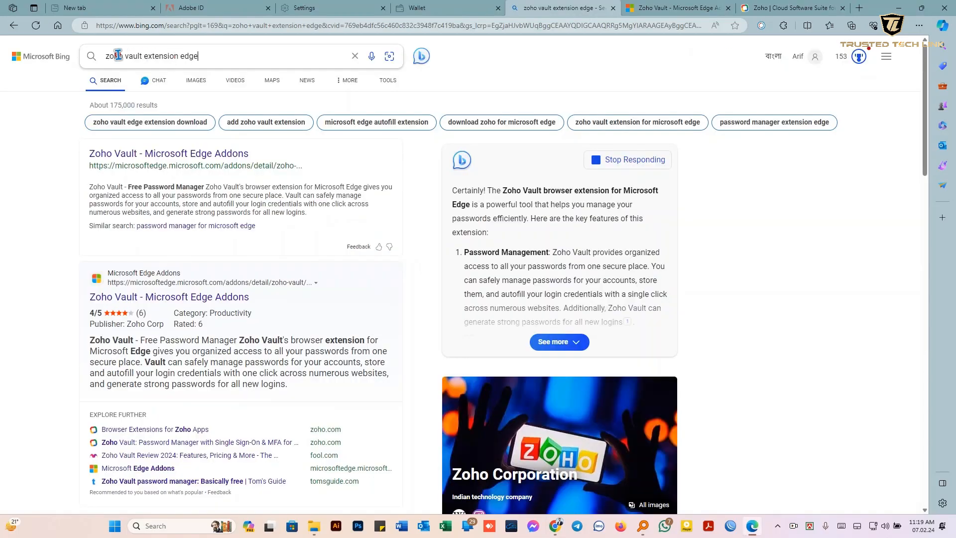
Step: Replace the web search with "zoho vault" and open the Zoho Vault password manager website
triple_click(103, 55)
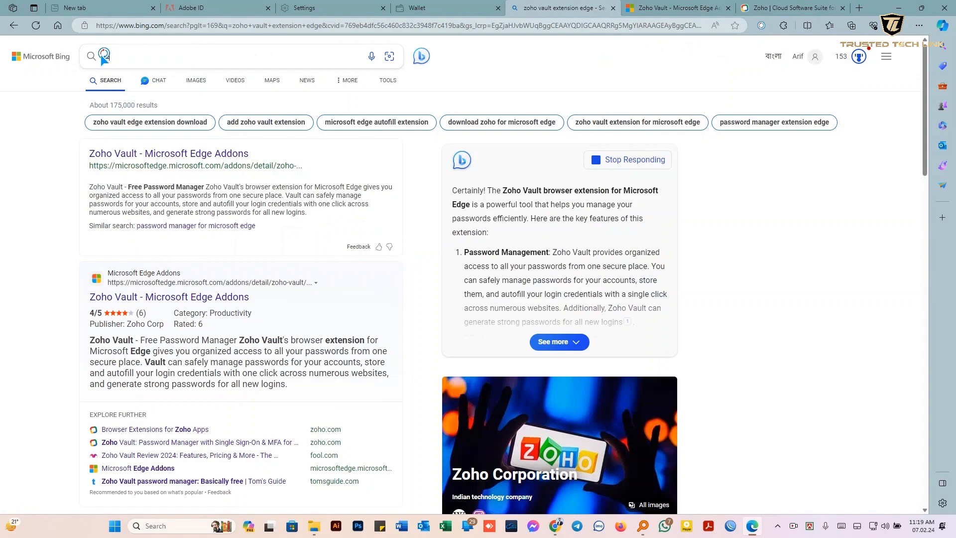
text(zohova)
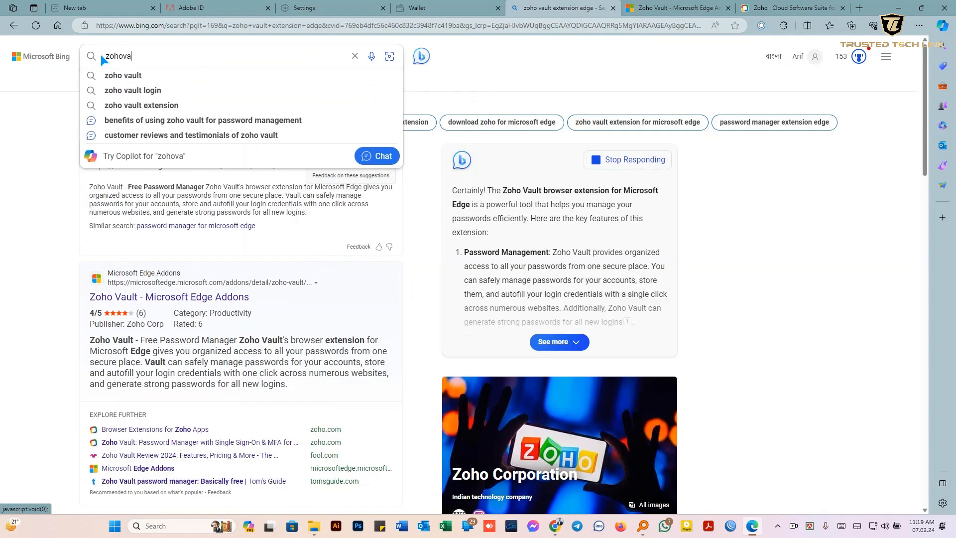
click(124, 74)
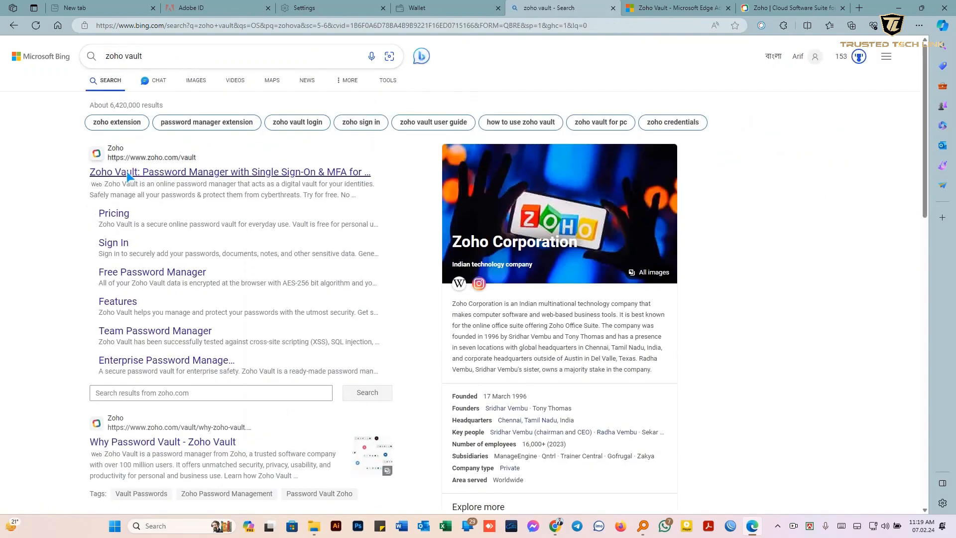
click(161, 173)
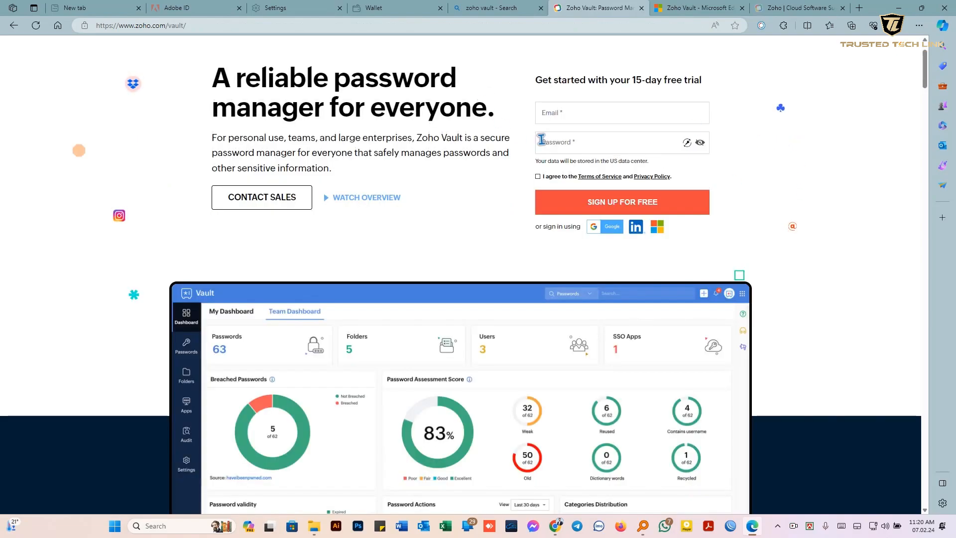
Step: Fill in the email address and account password in the free-trial form and accept the Terms of Service and Privacy Policy
click(635, 203)
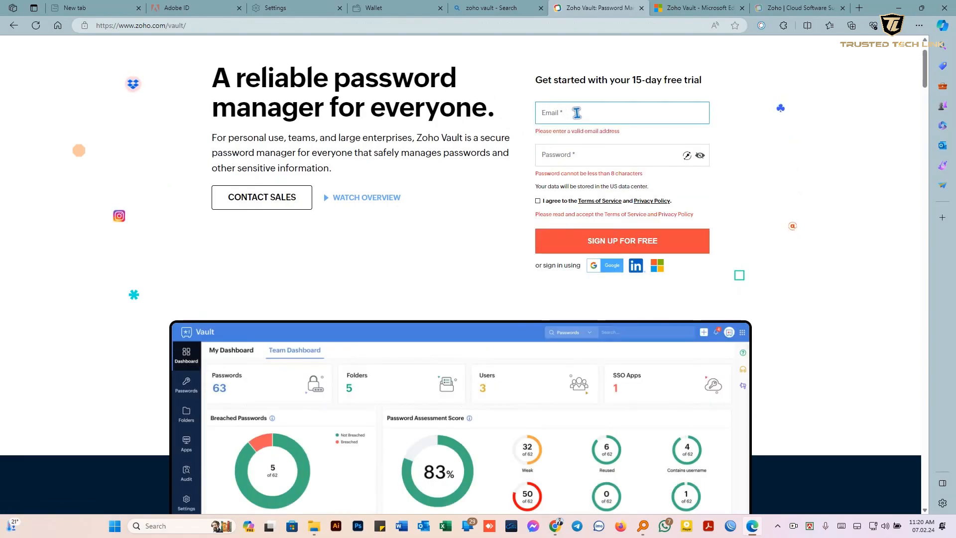
click(566, 156)
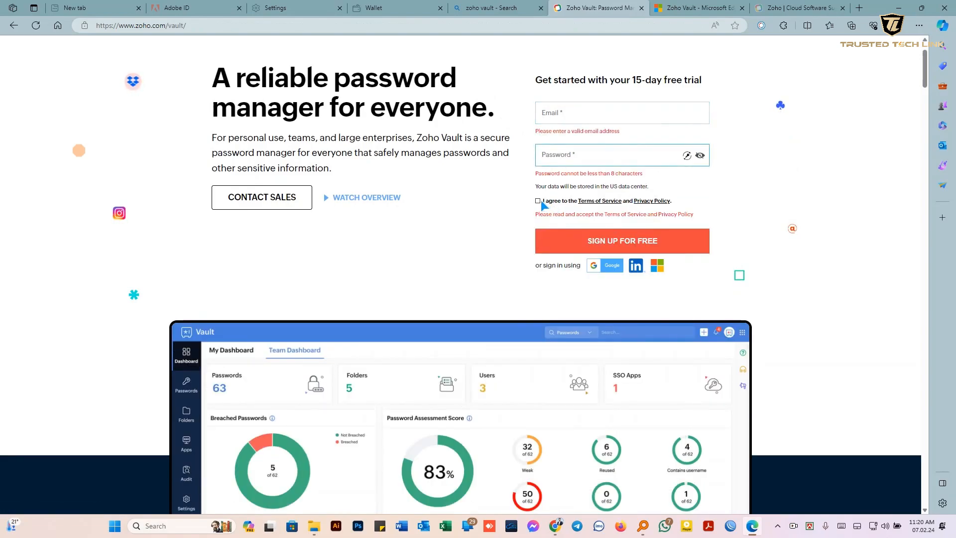
click(539, 201)
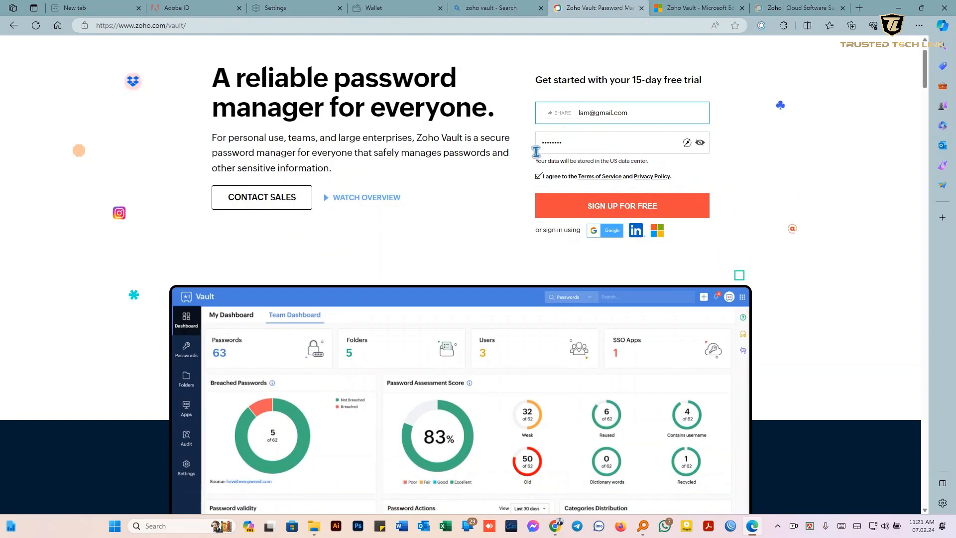
Step: Submit the free-trial sign-up, state that the organization is new to Vault and choose Zoho Vault for Personal use
click(622, 205)
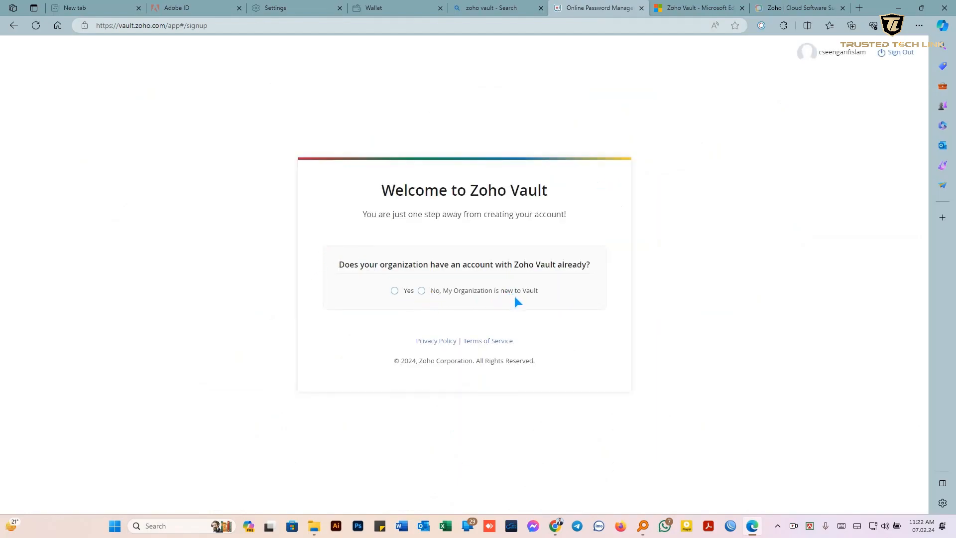
click(422, 290)
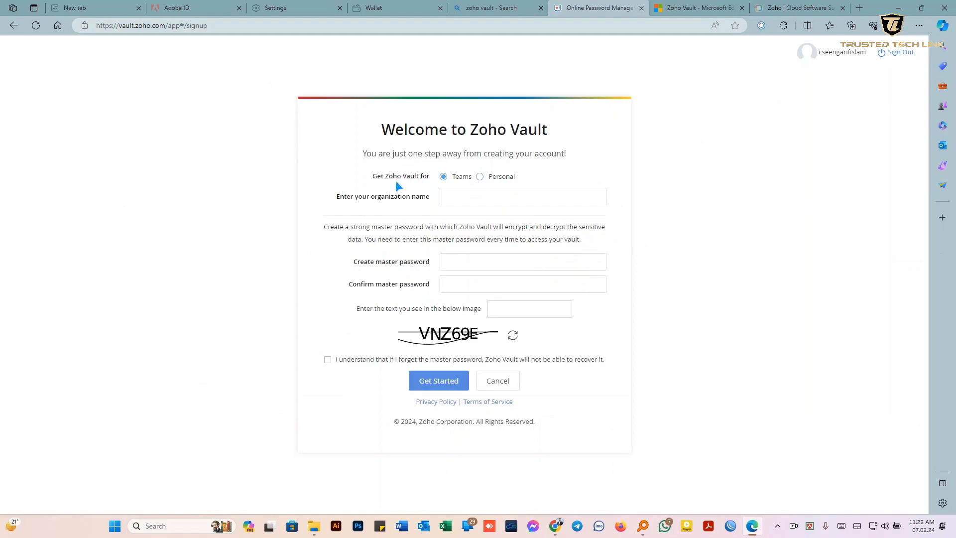
click(479, 177)
Step: Create the Zoho Vault master password and enter it again in the confirmation field
click(460, 250)
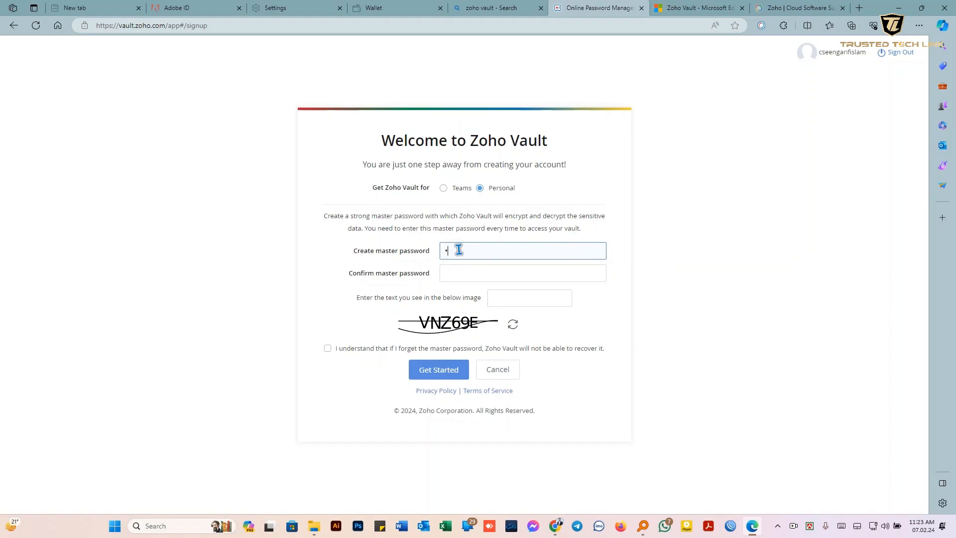
text(•••)
click(451, 275)
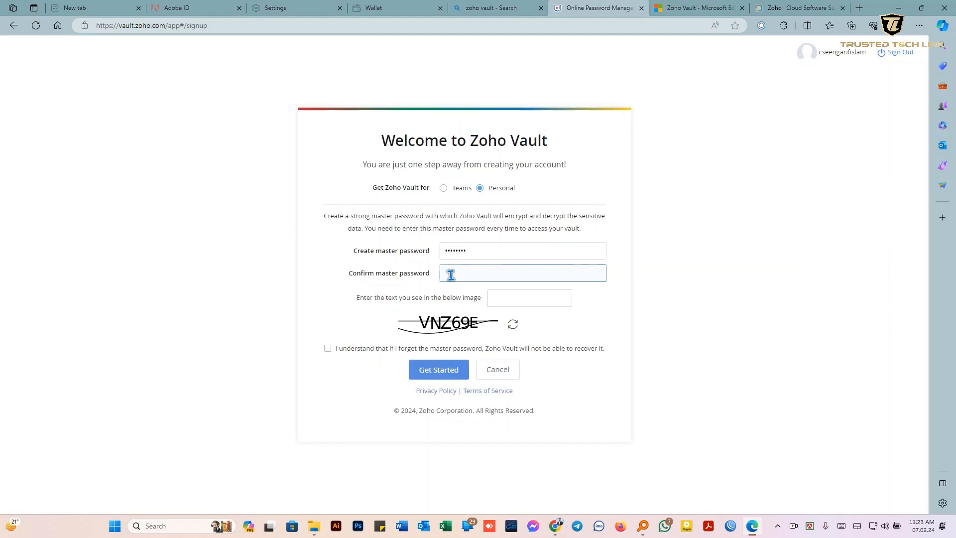
text(••••••••)
Step: Enter the captcha text, acknowledge that the master password cannot be recovered, create the vault and dismiss the welcome tour
click(522, 297)
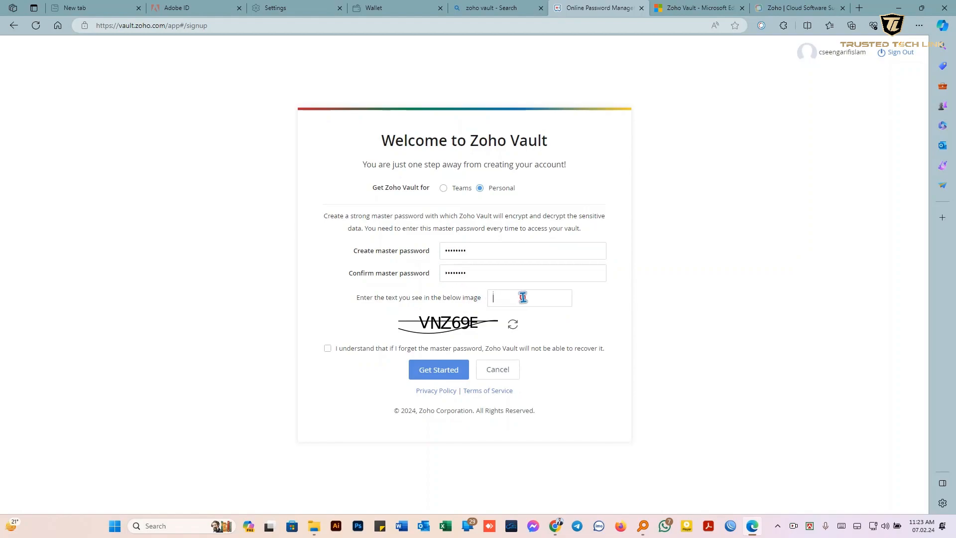
text(VNZ69E)
click(326, 349)
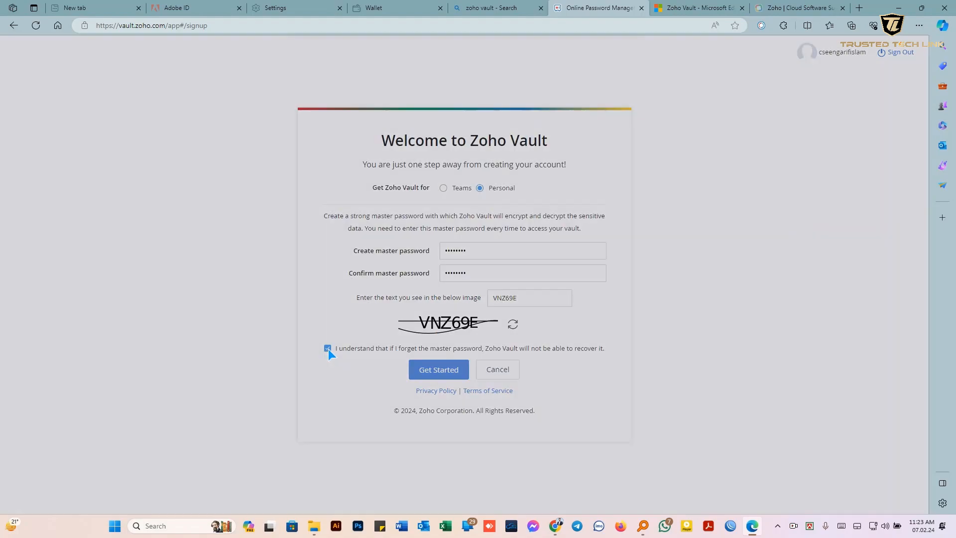
click(620, 114)
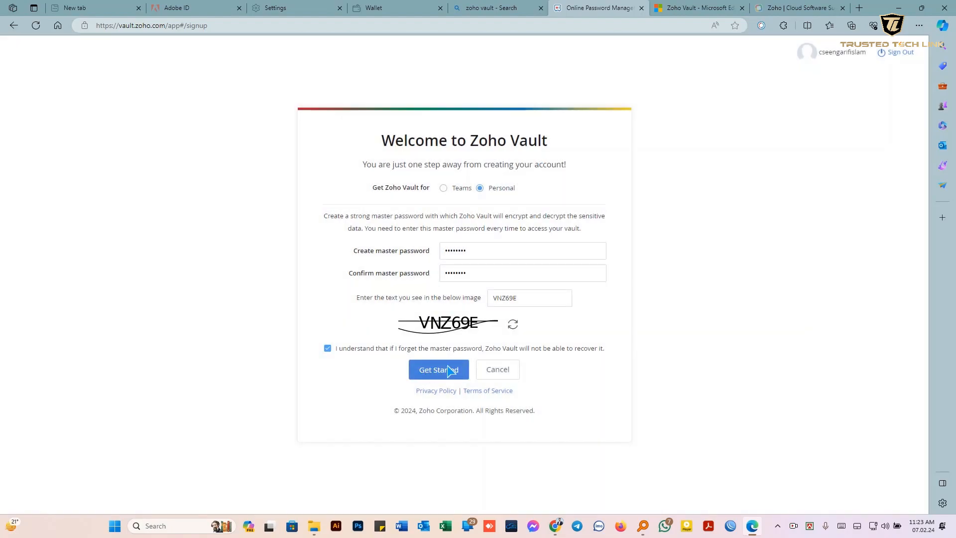
click(431, 372)
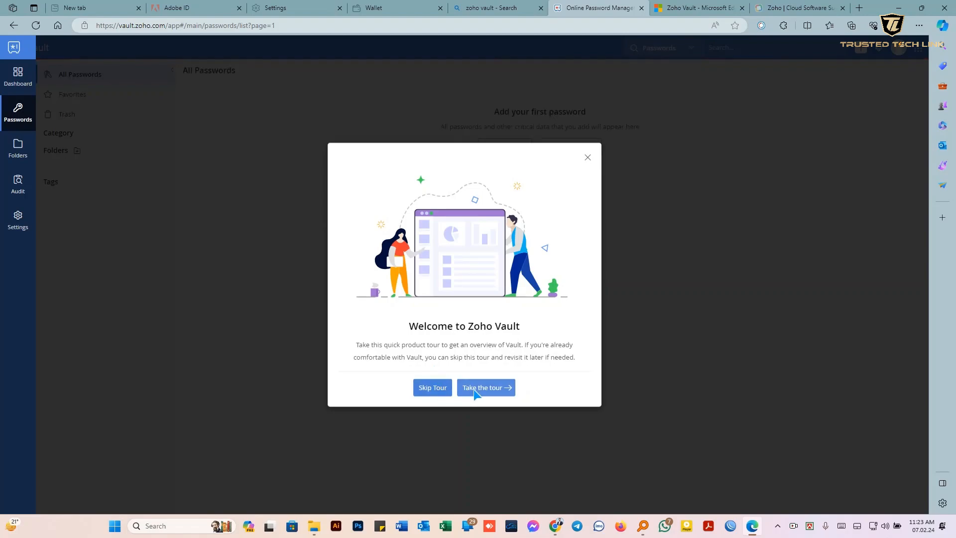
click(588, 157)
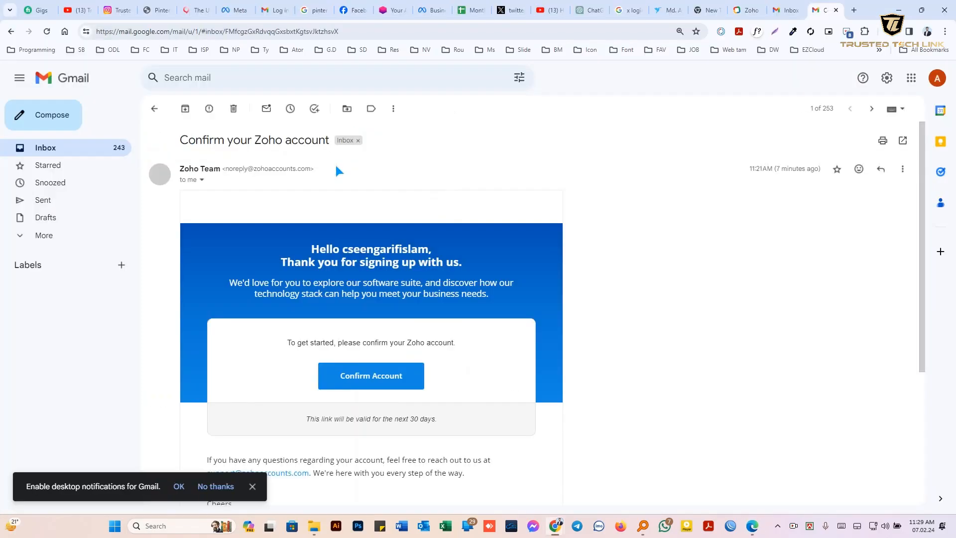
Step: In Gmail, confirm the Zoho account from the Zoho Team email, verify the email address and access the account
scroll(398, 375, down, 2)
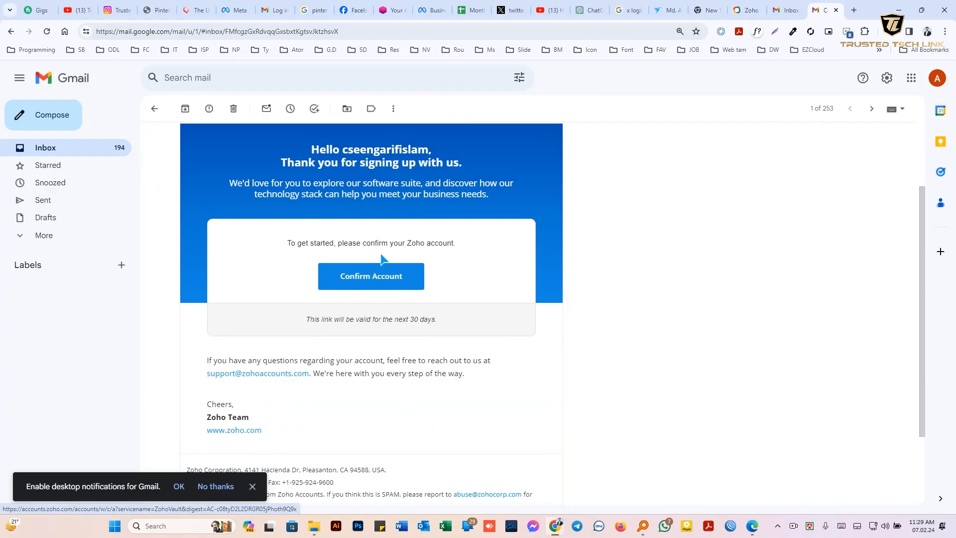
click(387, 280)
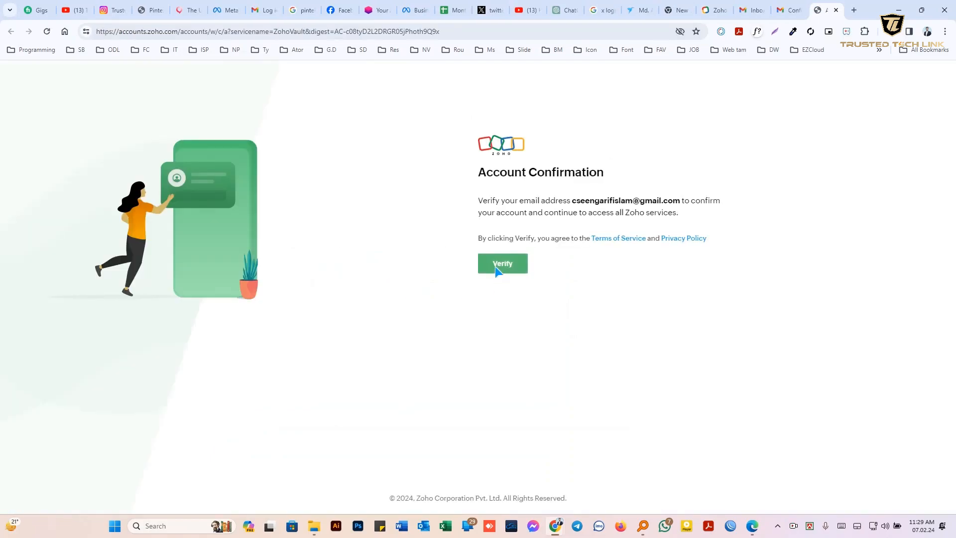
click(494, 267)
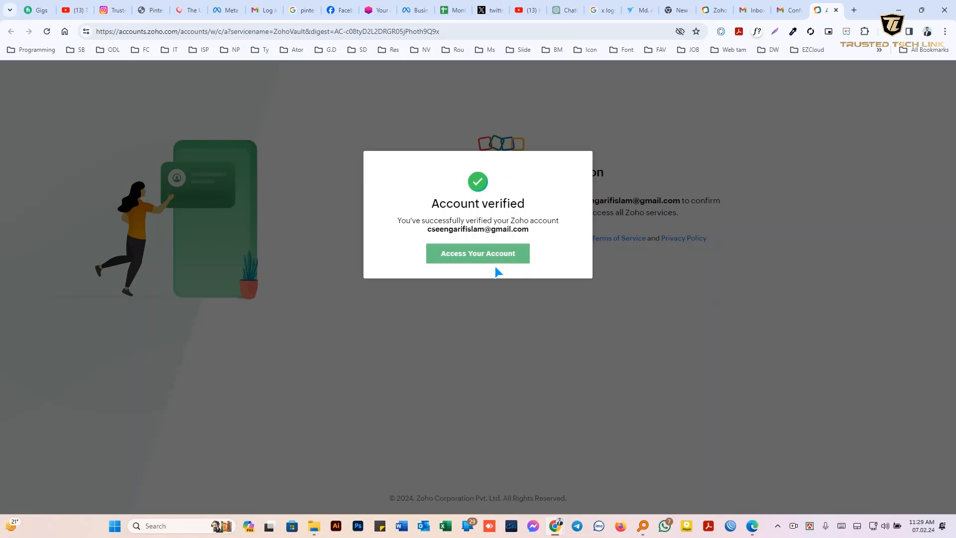
click(482, 256)
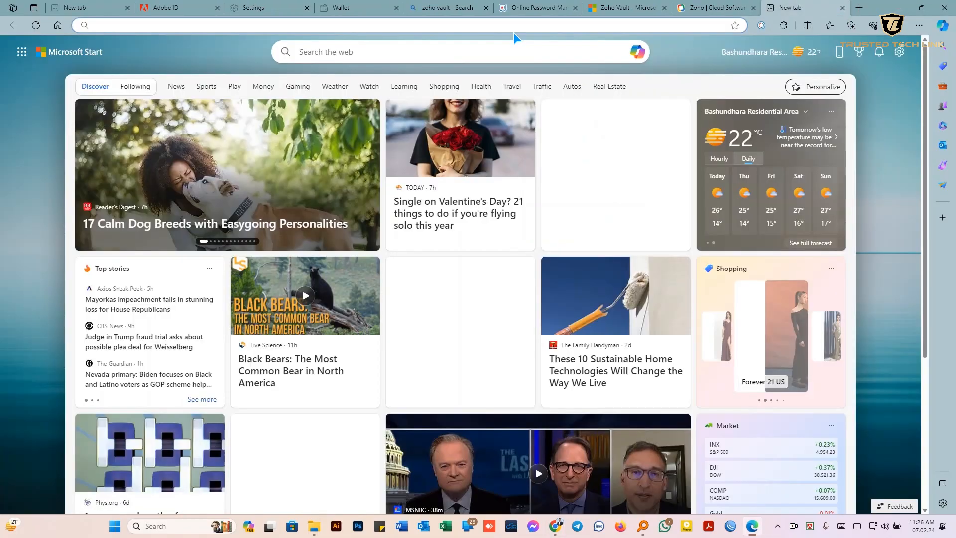
Step: In Microsoft Edge, open adobe.com and go to the Adobe sign-in page
click(504, 22)
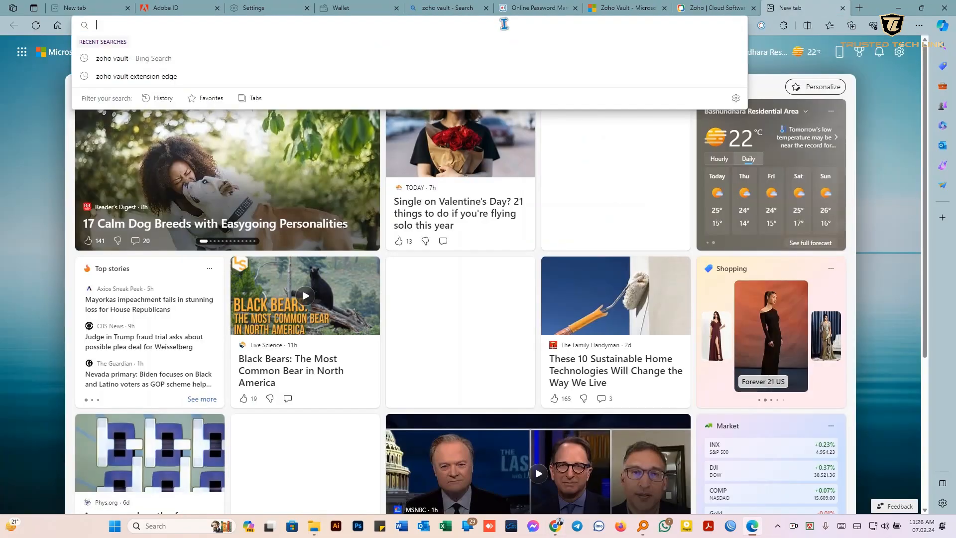
text(adobe.co)
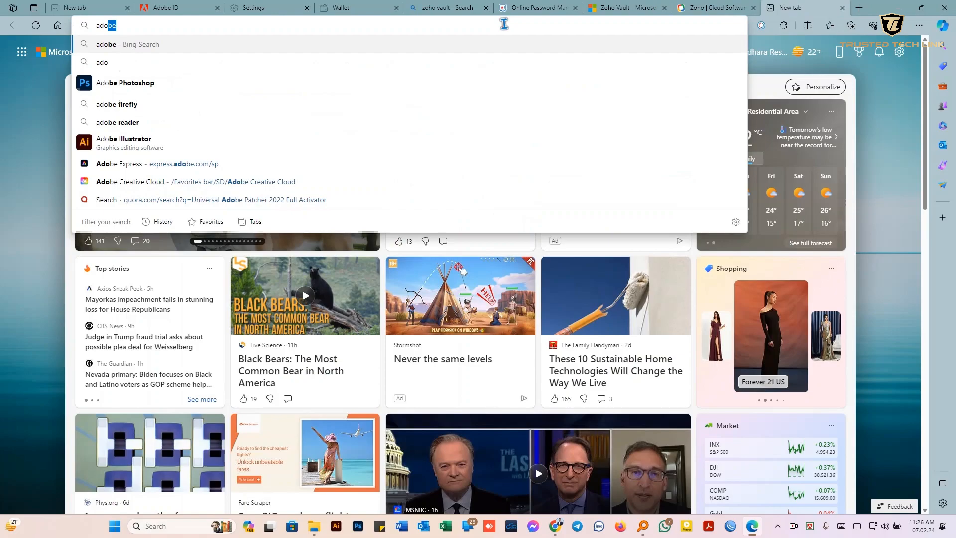
text(m)
key(Return)
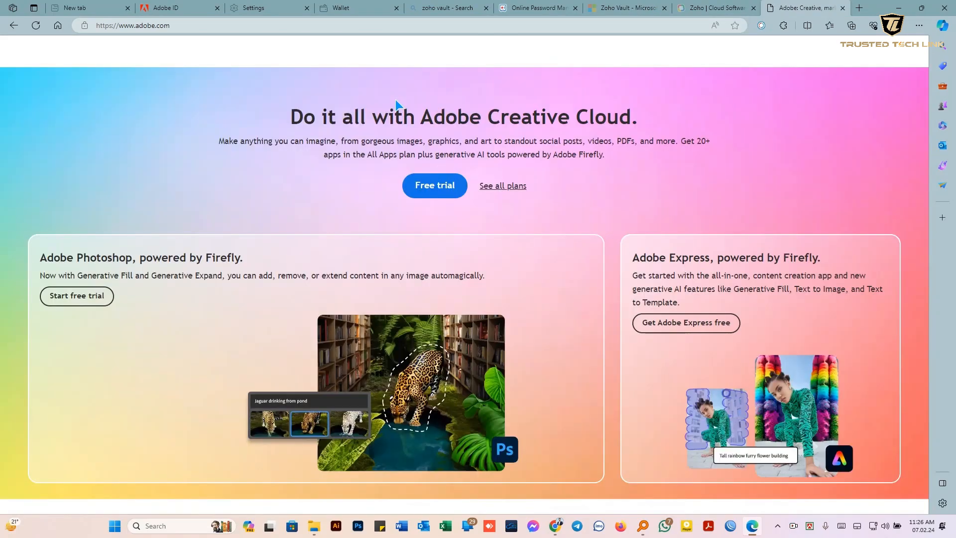
click(804, 51)
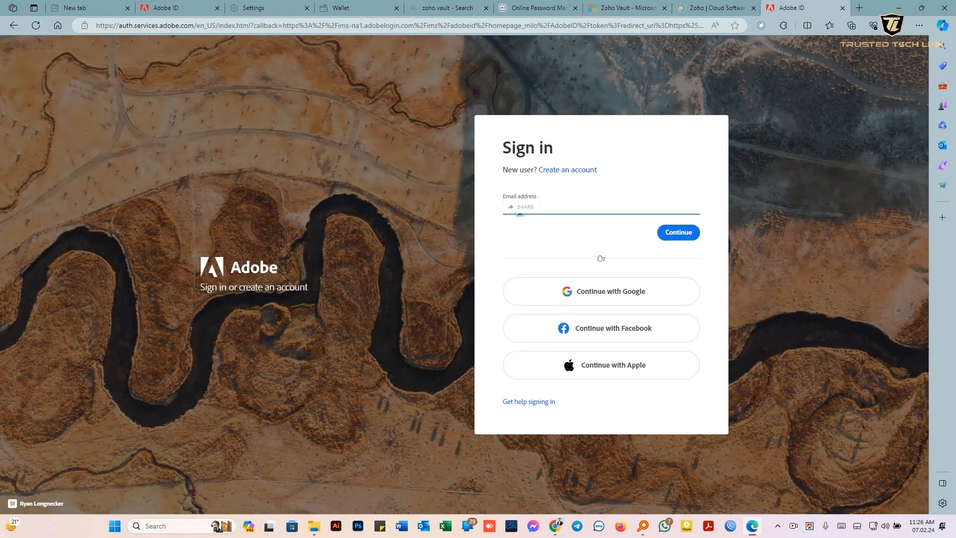
Step: Sign in to Adobe with the account's email address and password, and save the adobe.com login to Zoho Vault
click(678, 233)
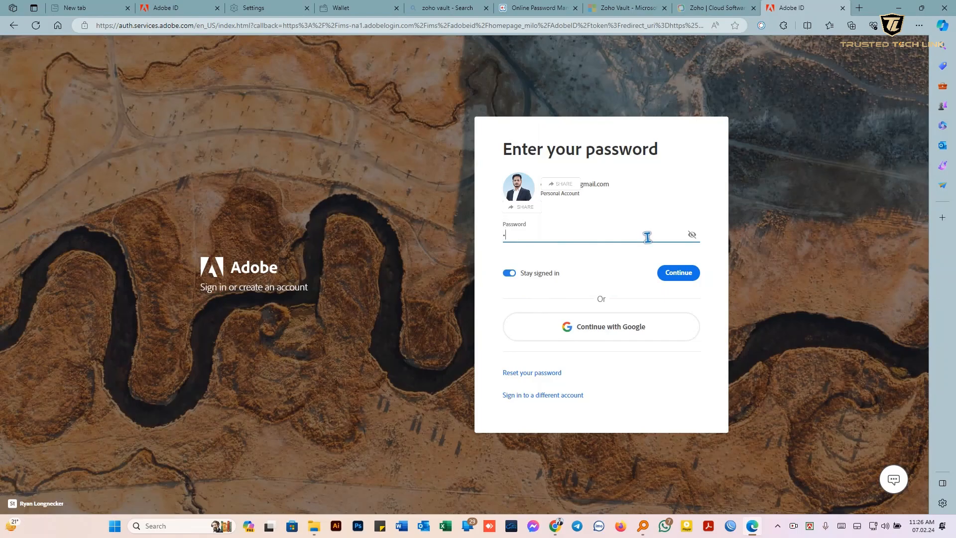
text(•)
key(BackSpace)
key(ctrl+v)
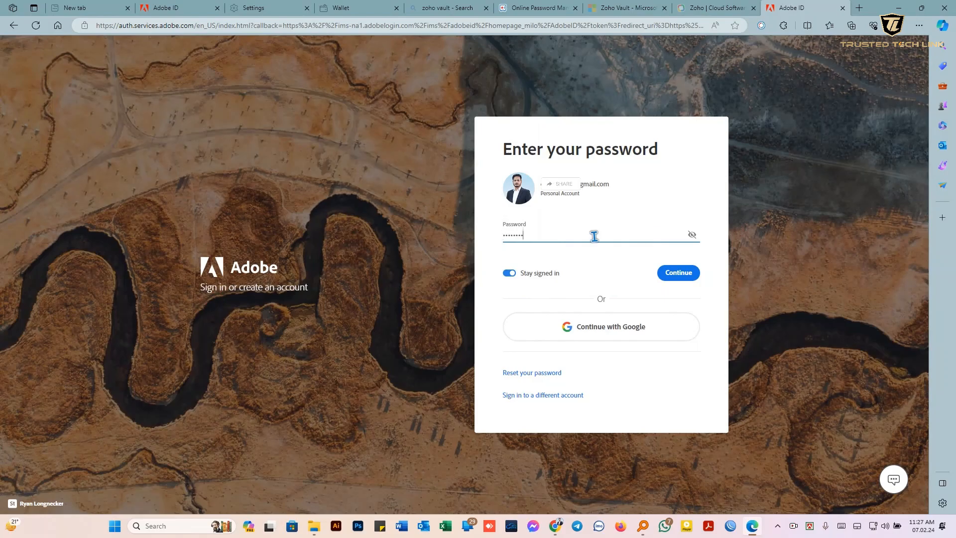
click(687, 273)
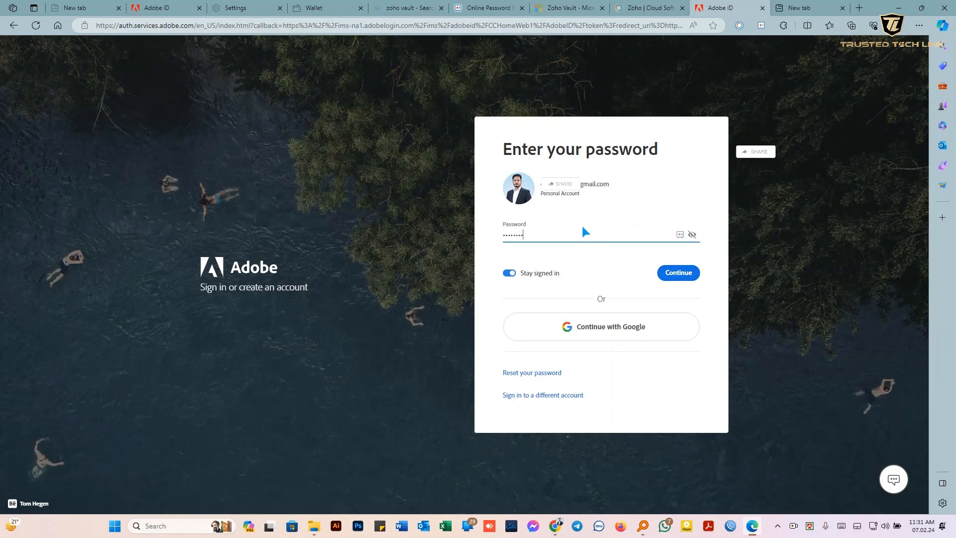
click(675, 273)
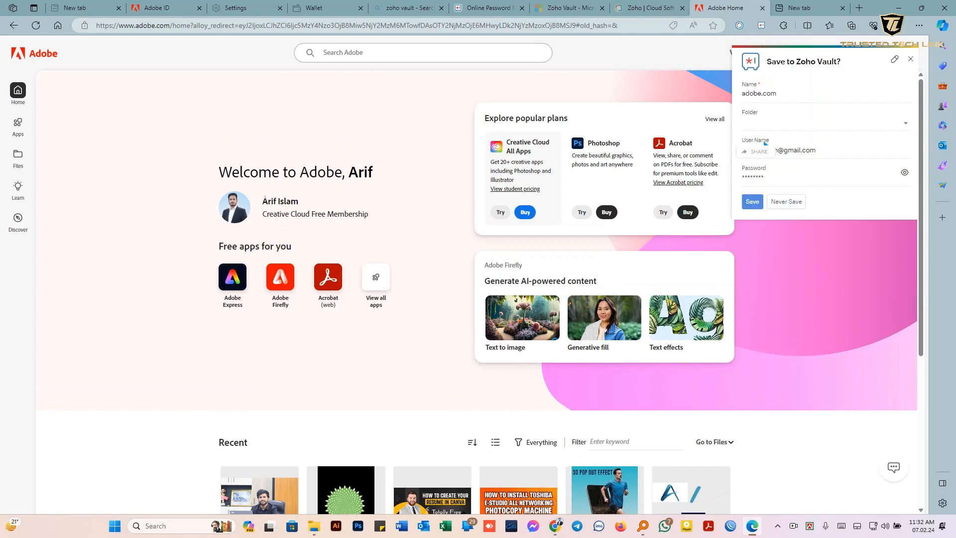
click(752, 201)
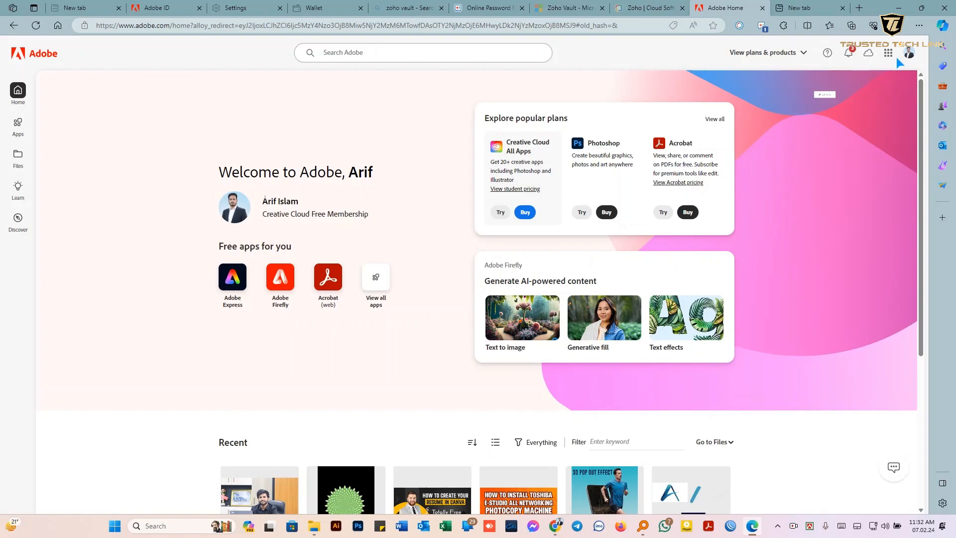
Step: Sign out of Adobe and sign back in using the adobe.com login stored in Zoho Vault
click(909, 53)
click(788, 213)
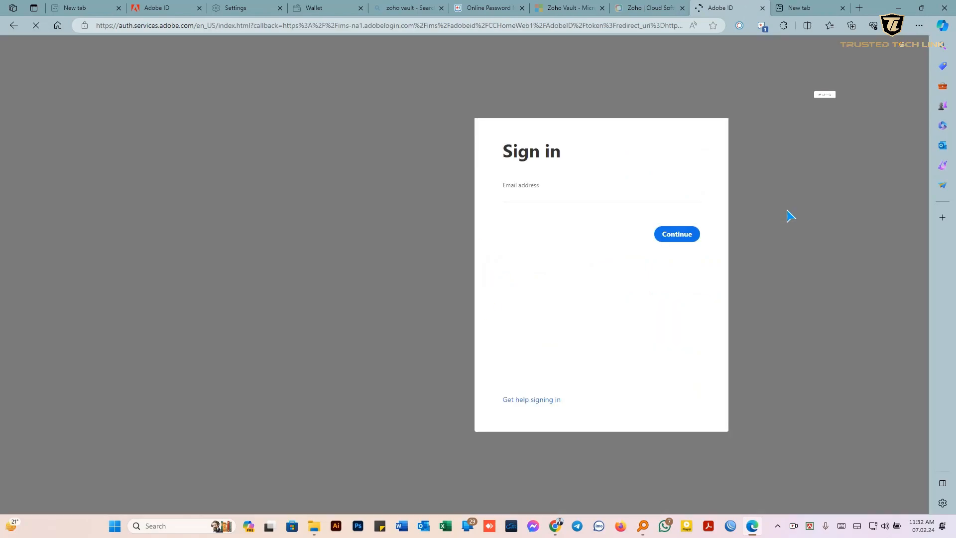
click(527, 208)
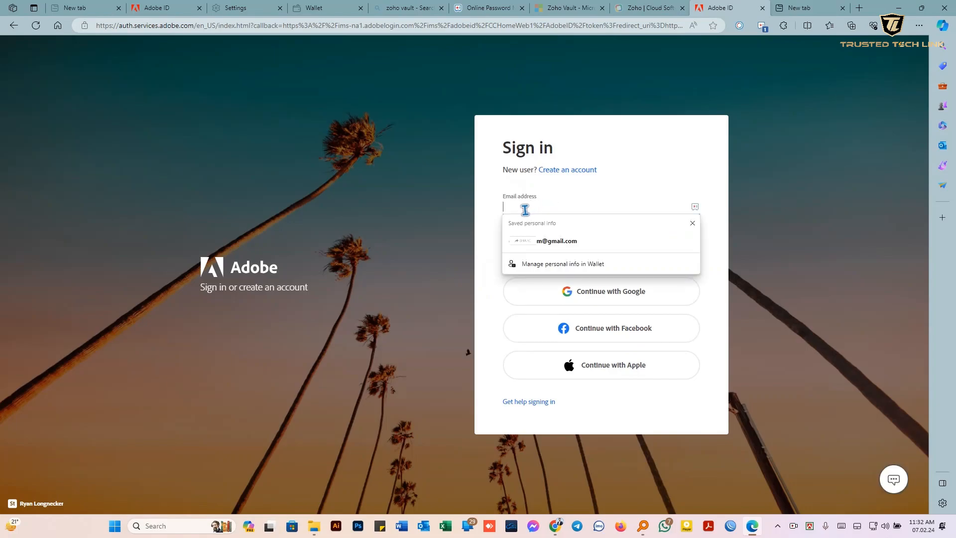
click(695, 207)
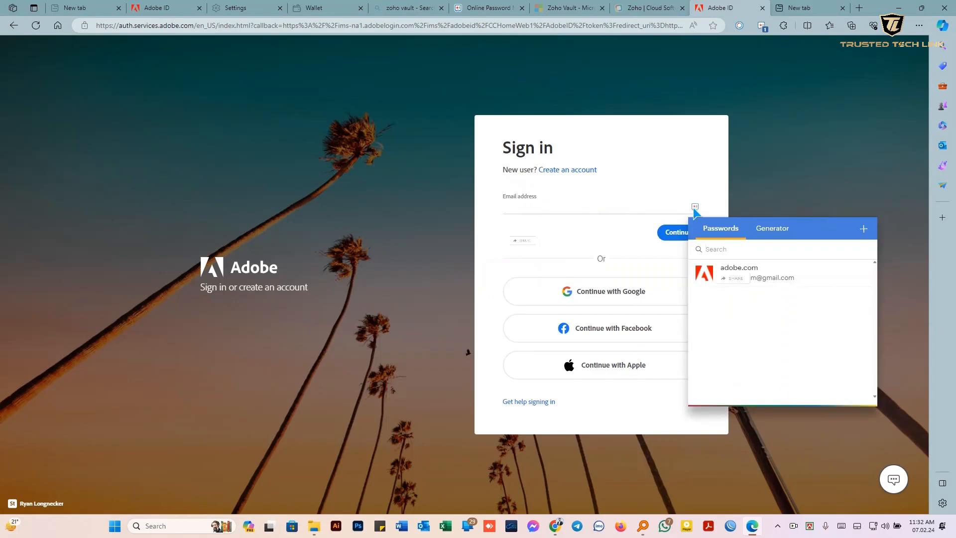
mouse_move(749, 276)
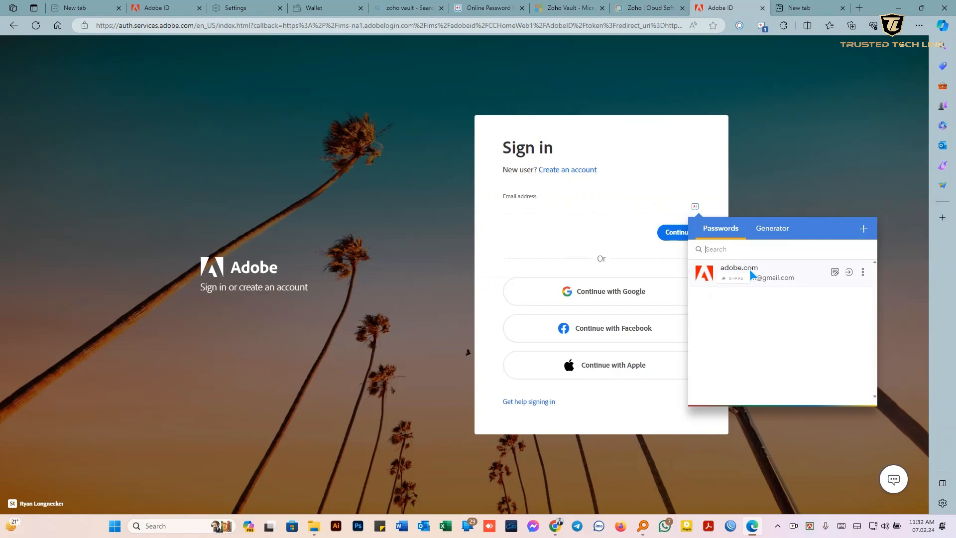
click(750, 274)
key(Return)
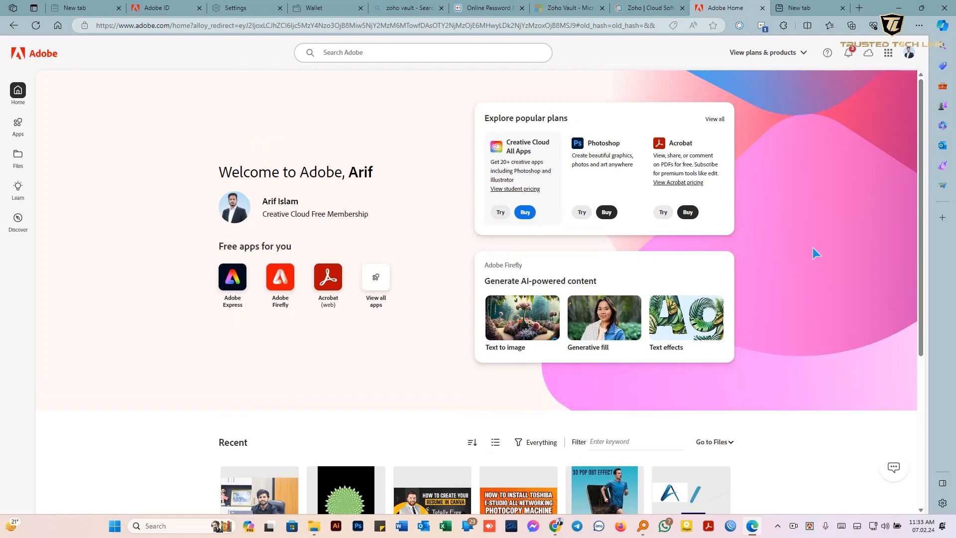
Step: View the list of saved passwords in the Zoho Vault browser extension
click(762, 25)
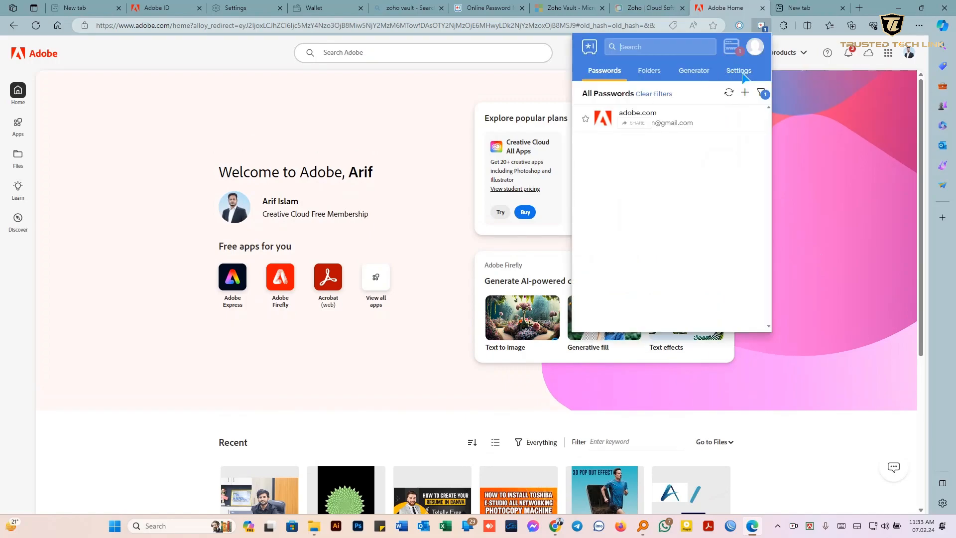
click(761, 26)
click(761, 27)
click(717, 8)
click(762, 8)
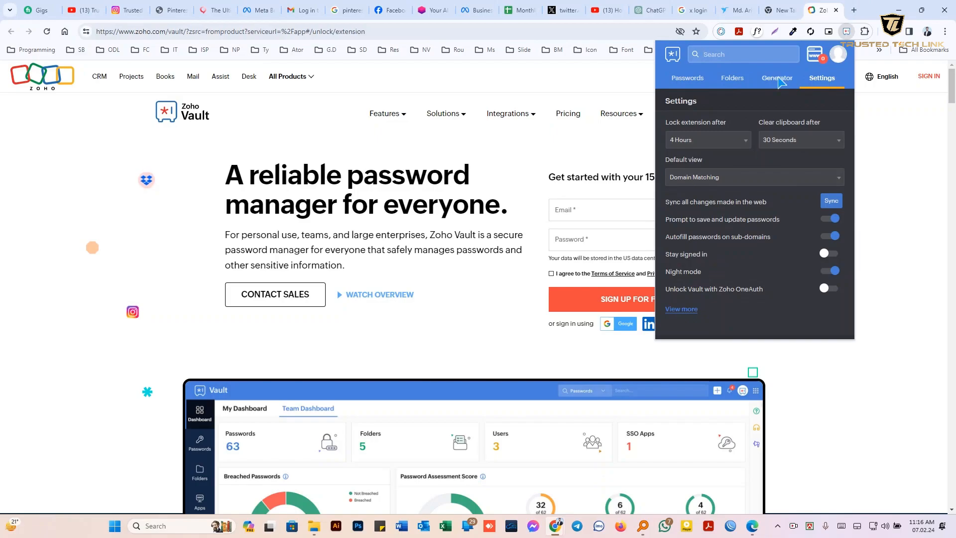
Step: Open the "Lock extension after" options in the Zoho Vault extension settings and look through the available time limits
click(707, 144)
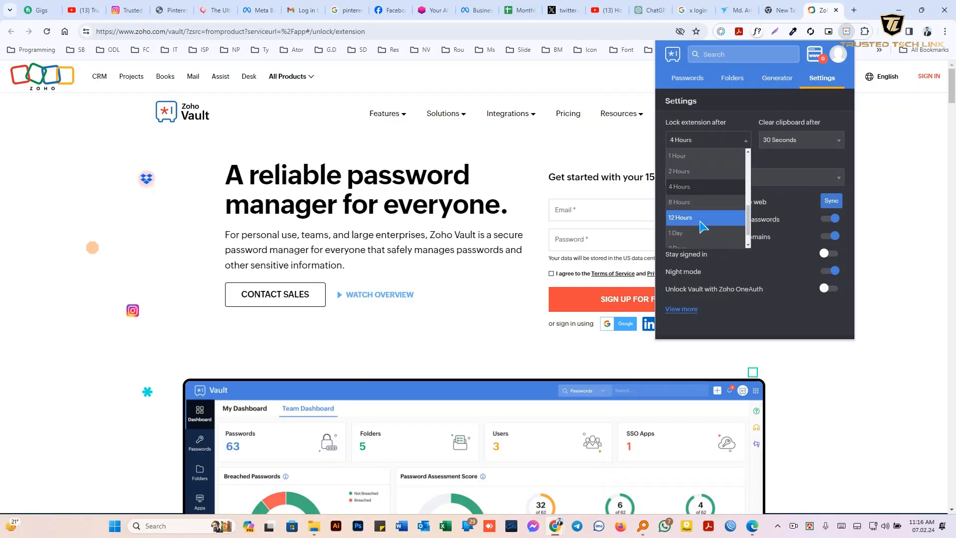
scroll(697, 224, up, 3)
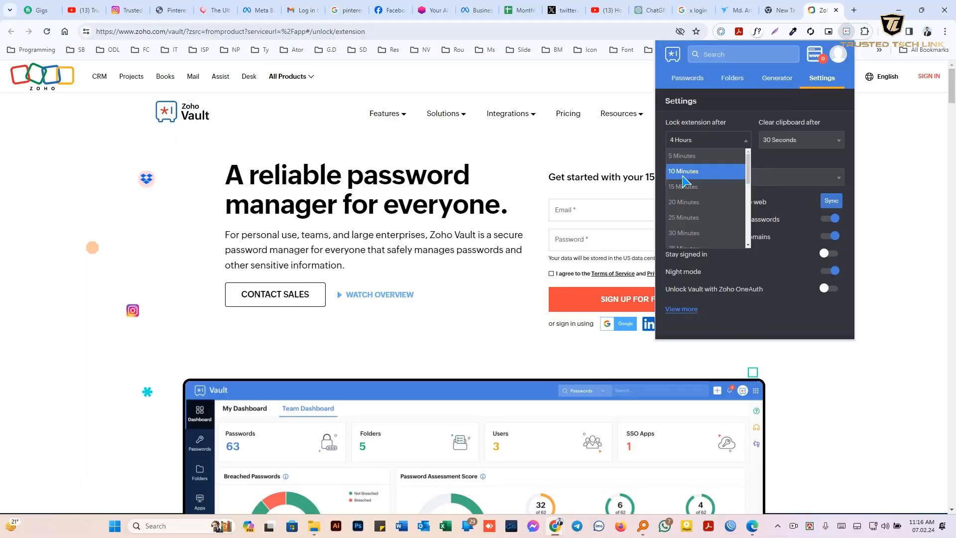